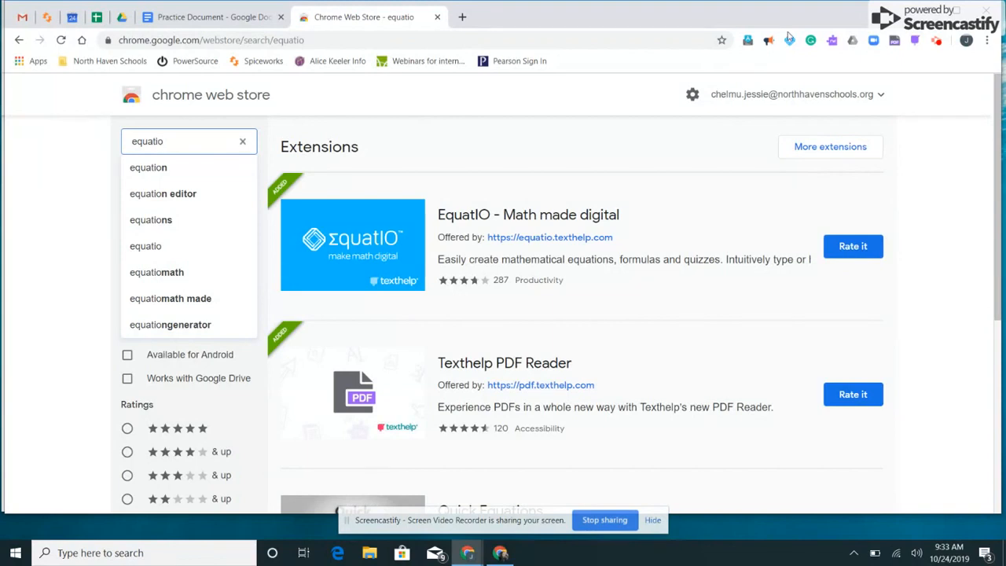
# - Switch to the Practice Document and start a new line below the existing graph
pyautogui.click(234, 26)
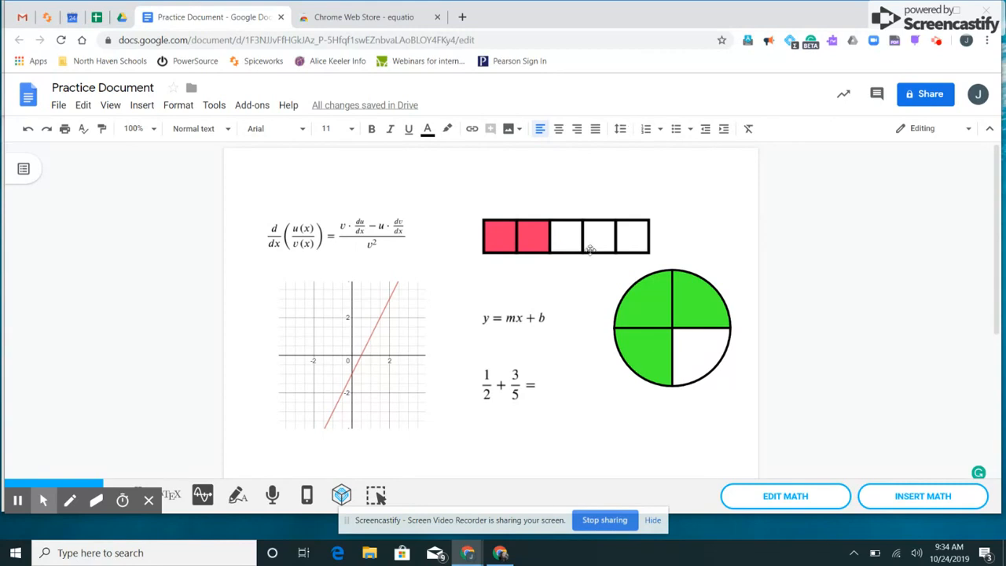
pyautogui.scroll(-1, 590, 250)
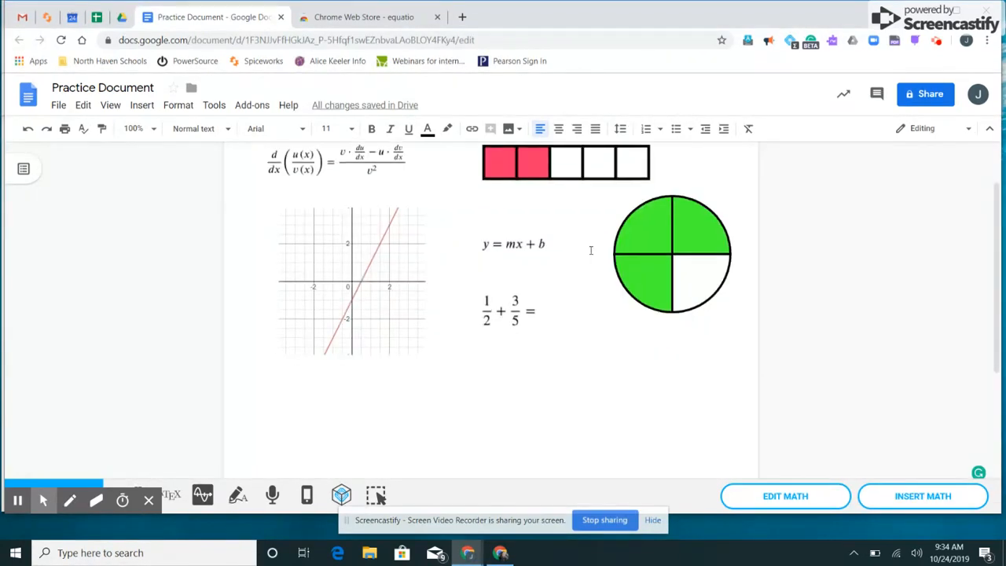
pyautogui.scroll(-1, 591, 250)
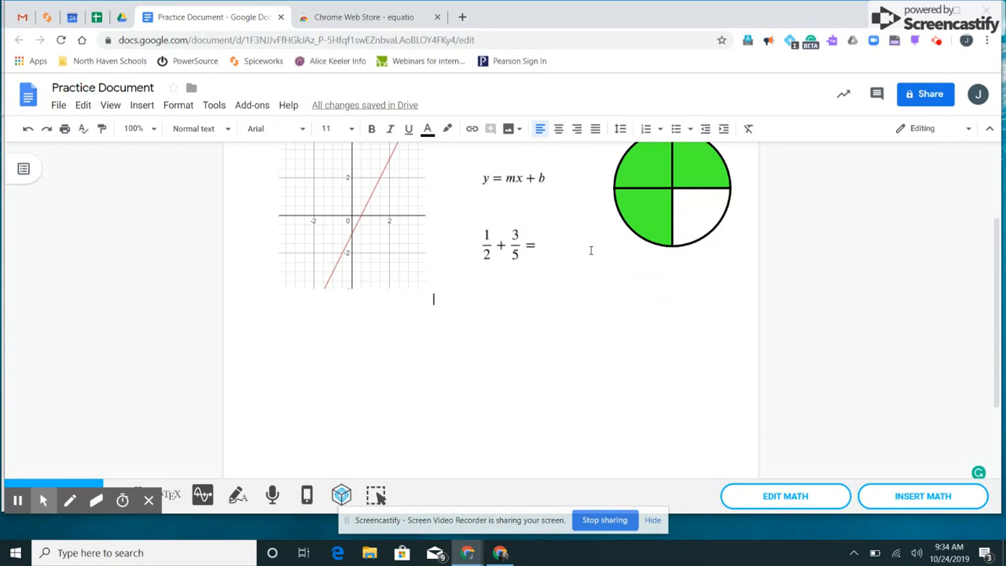
pyautogui.press('Return')
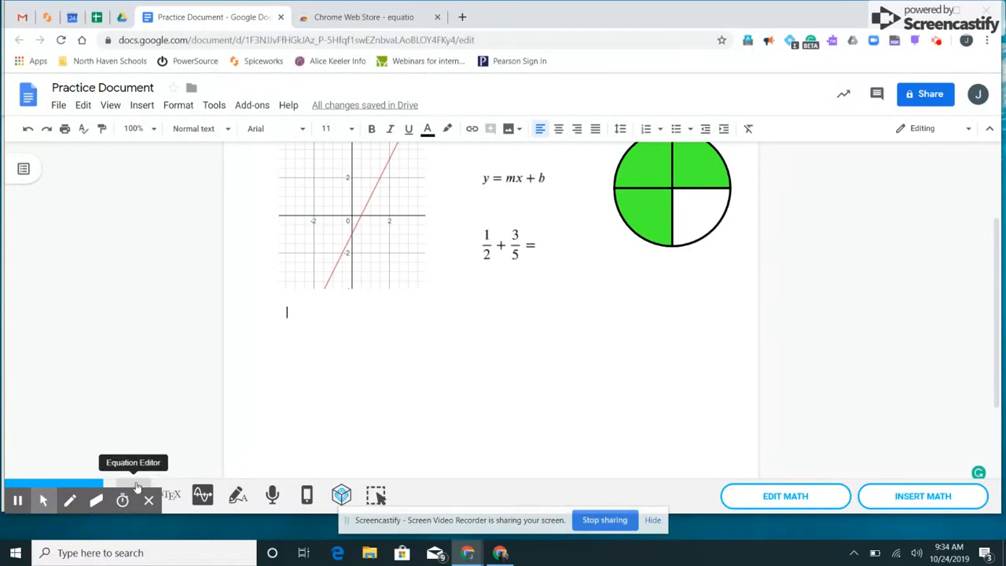
# - Open the Equation Editor and clear the leftover fraction expression from the math area
pyautogui.click(135, 486)
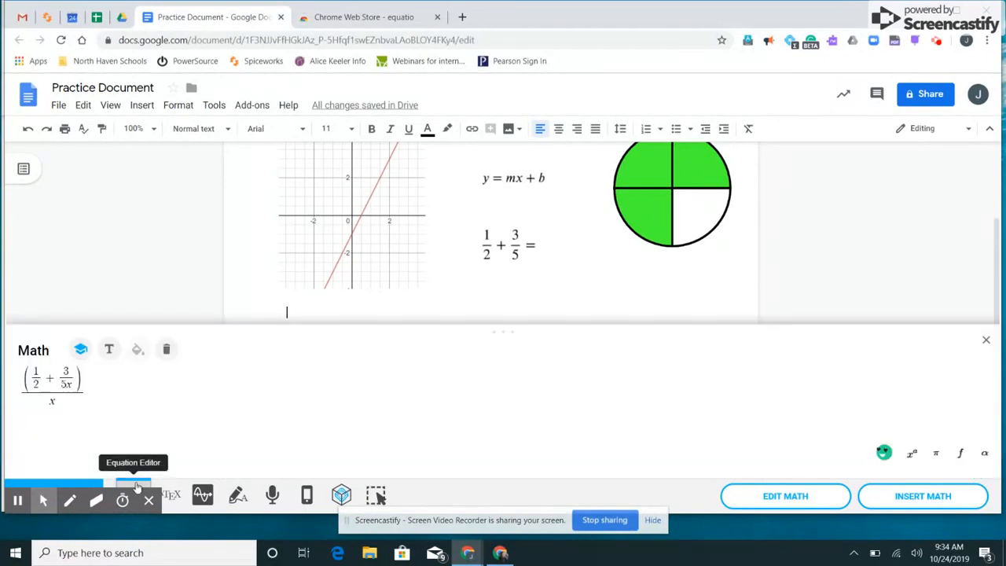
pyautogui.click(88, 407)
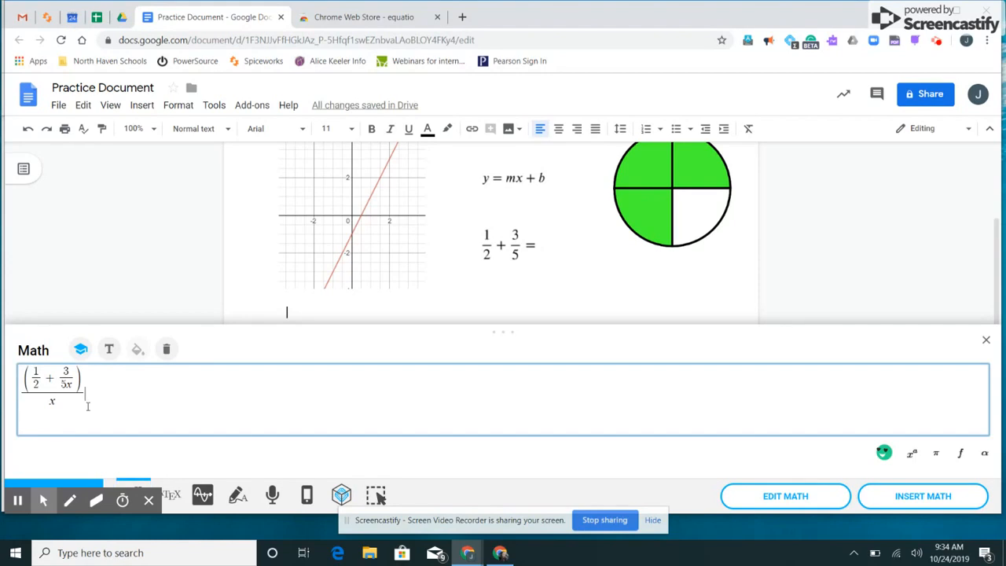
pyautogui.hotkey('ctrl', 'a')
pyautogui.press('BackSpace')
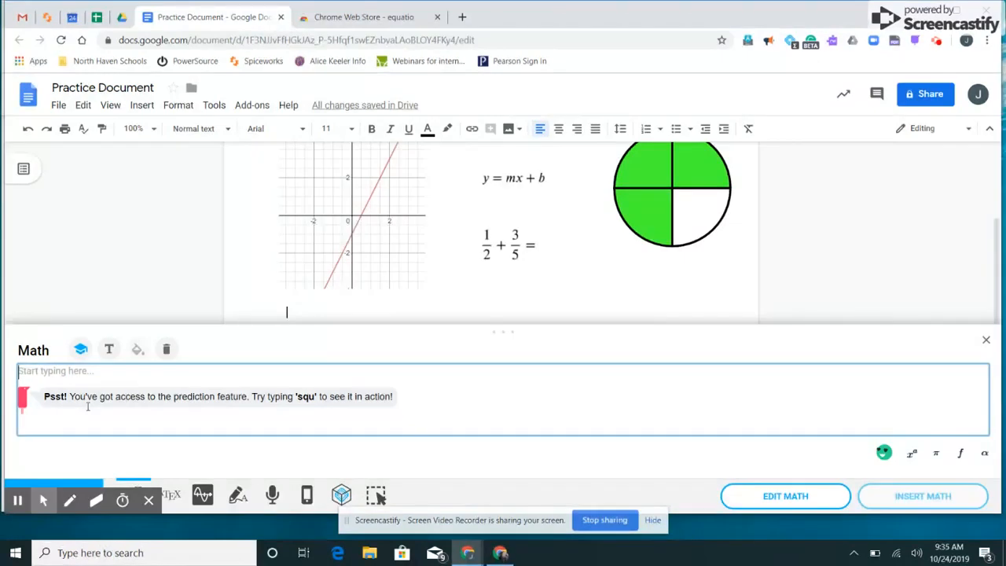
# - Try entering y = mx + b and the fraction sum 1/2 + 3/5 = as math, clearing each from the editor
pyautogui.write('y = mx + b')
pyautogui.write('1')
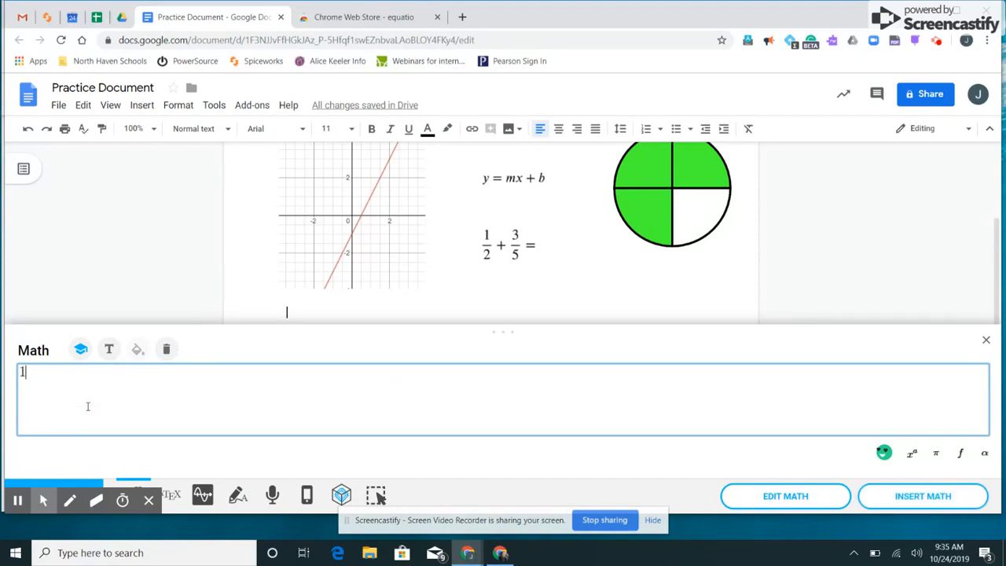
pyautogui.write('/2')
pyautogui.press('Right')
pyautogui.write('+3/5')
pyautogui.press('Right')
pyautogui.write('=')
pyautogui.press('BackSpace')
pyautogui.press('BackSpace')
pyautogui.press('BackSpace')
pyautogui.press('BackSpace')
pyautogui.press('BackSpace')
pyautogui.press('BackSpace')
pyautogui.press('BackSpace')
pyautogui.press('BackSpace')
pyautogui.press('BackSpace')
# - Try entering y = x² with the "squared" prediction and clear it from the math editor
pyautogui.write('y = xsqu')
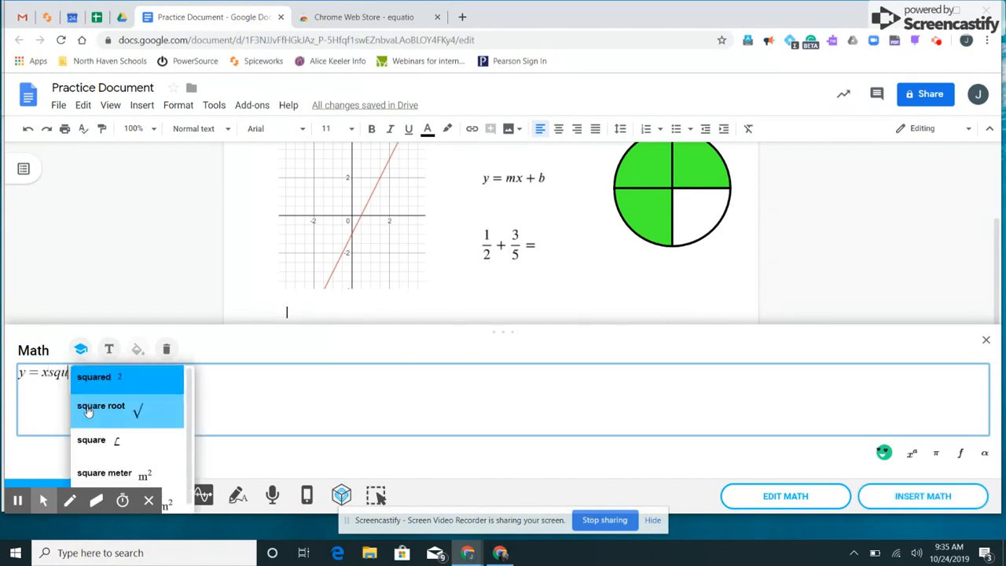
pyautogui.press('Return')
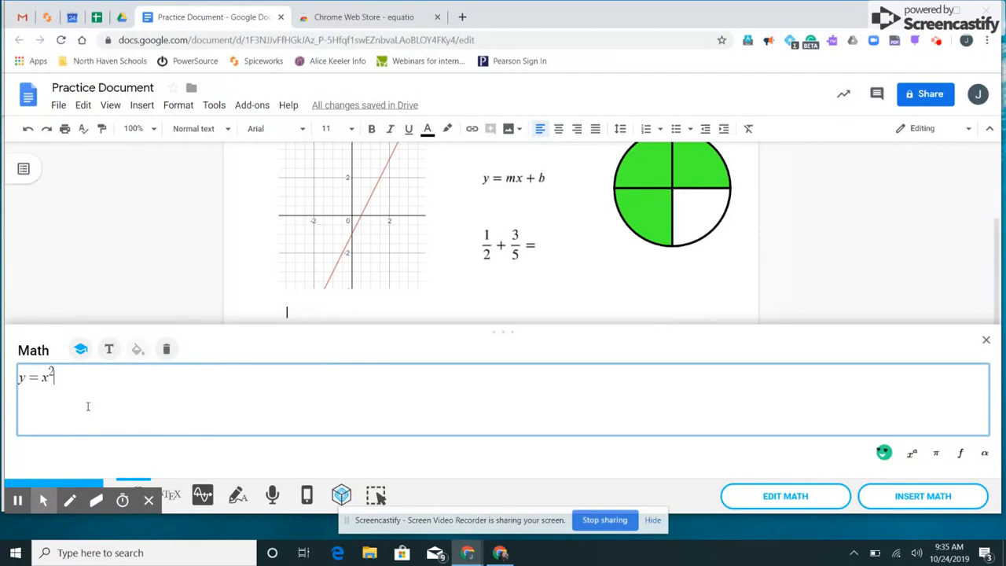
pyautogui.press('BackSpace')
pyautogui.press('BackSpace')
pyautogui.press('BackSpace')
pyautogui.press('BackSpace')
pyautogui.press('BackSpace')
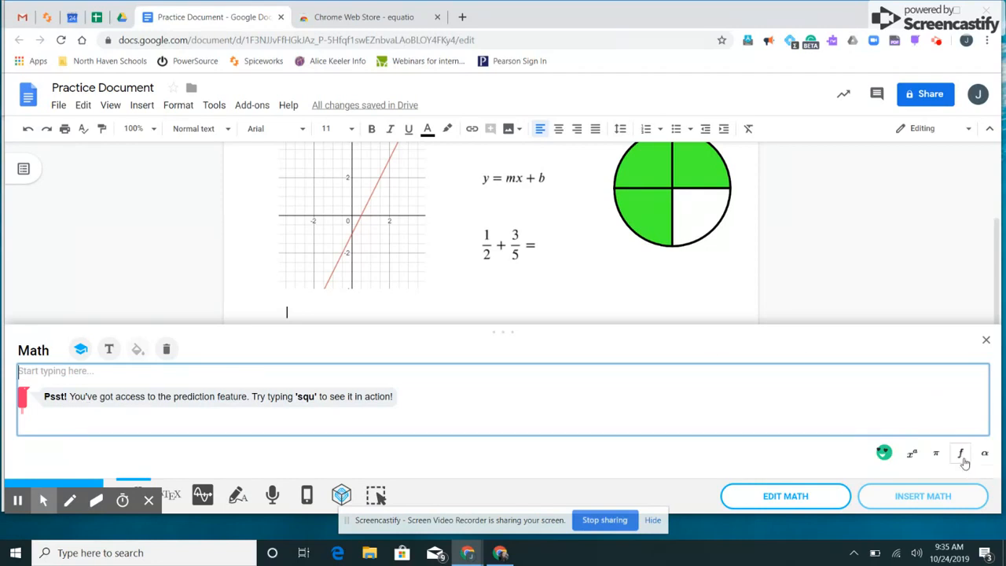
# - Browse the symbol and formula palettes, try entering A = with the Matrix (3x3) parentheses prediction, and clear it
pyautogui.click(912, 455)
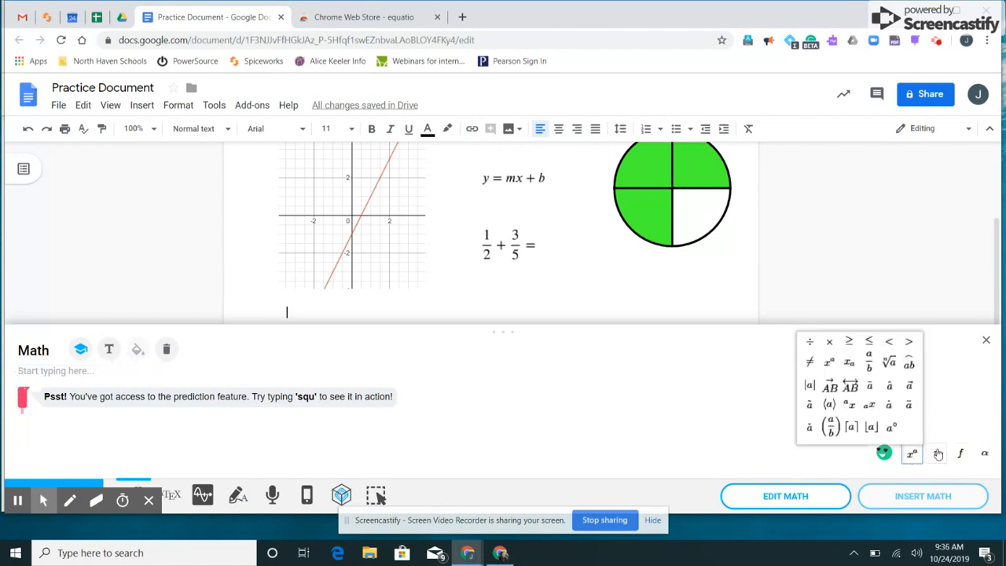
pyautogui.click(960, 456)
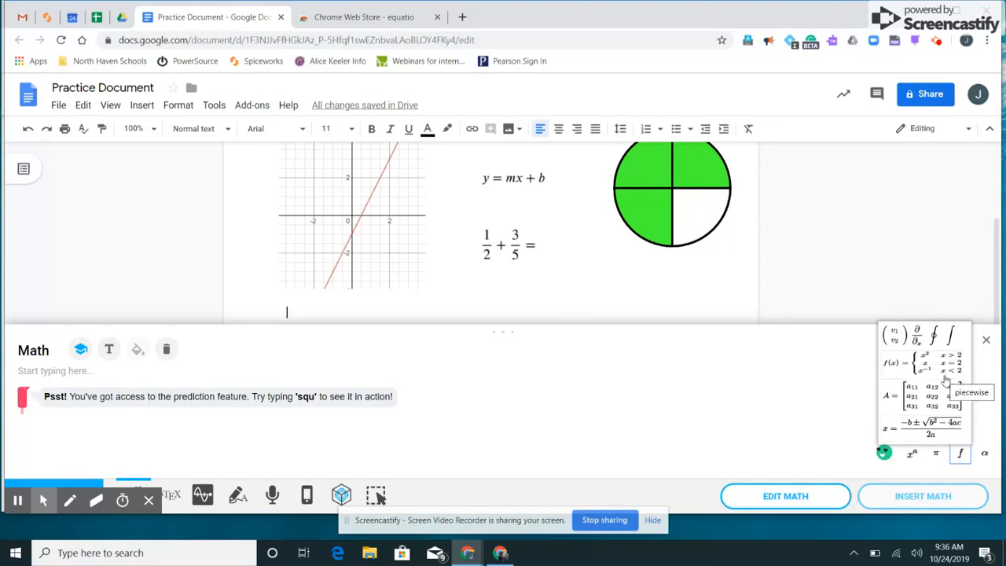
pyautogui.click(61, 370)
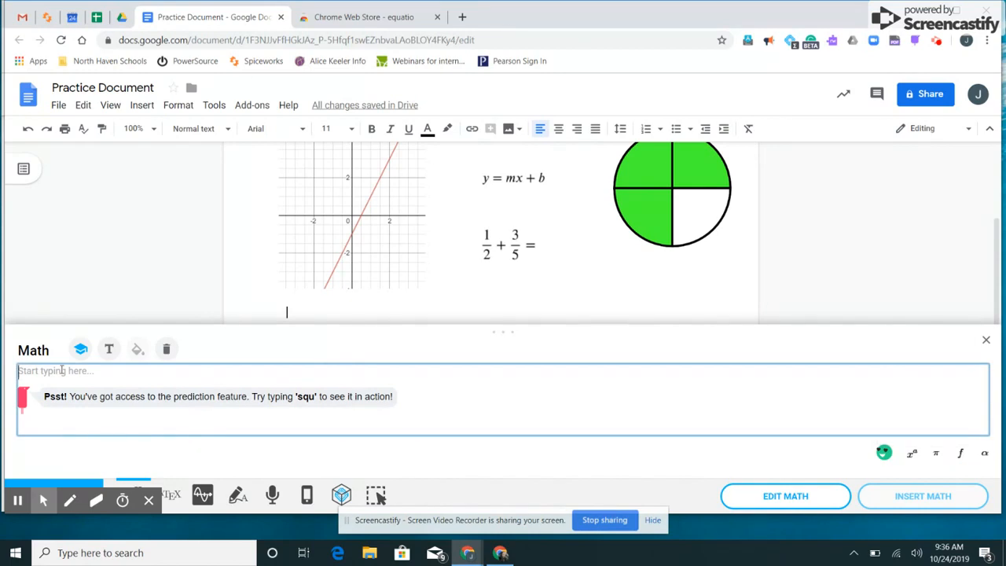
pyautogui.write('A=mat')
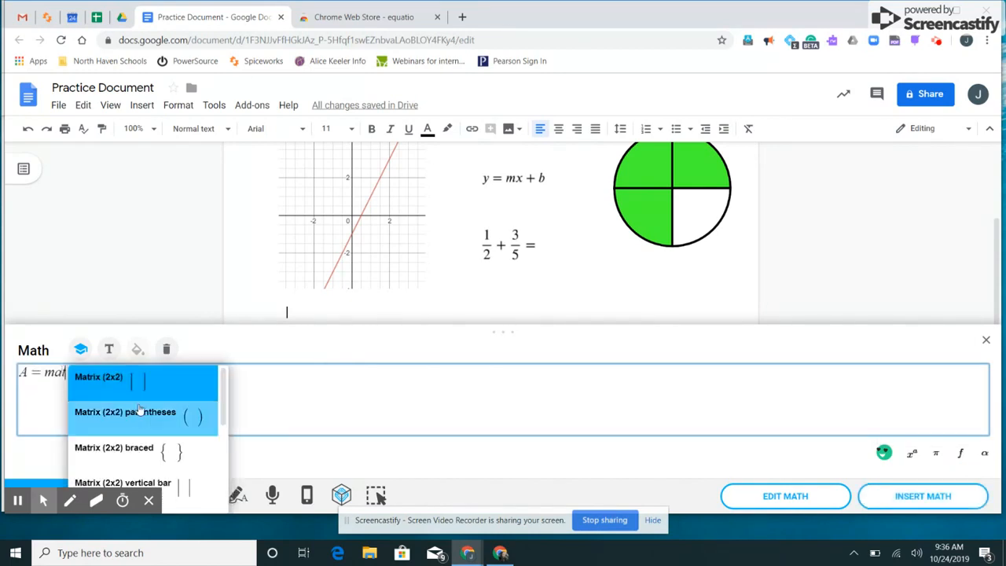
pyautogui.scroll(-3, 139, 409)
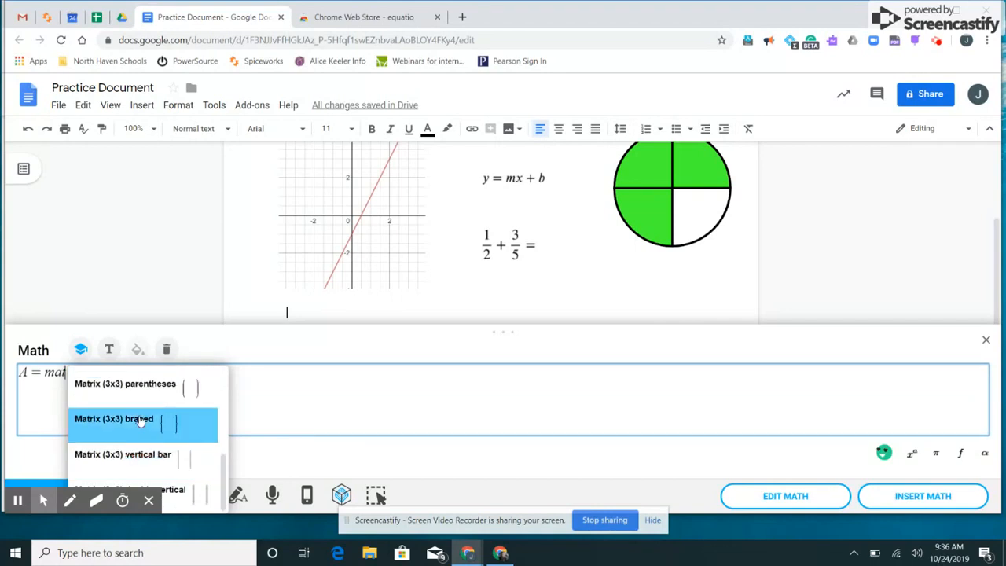
pyautogui.click(148, 399)
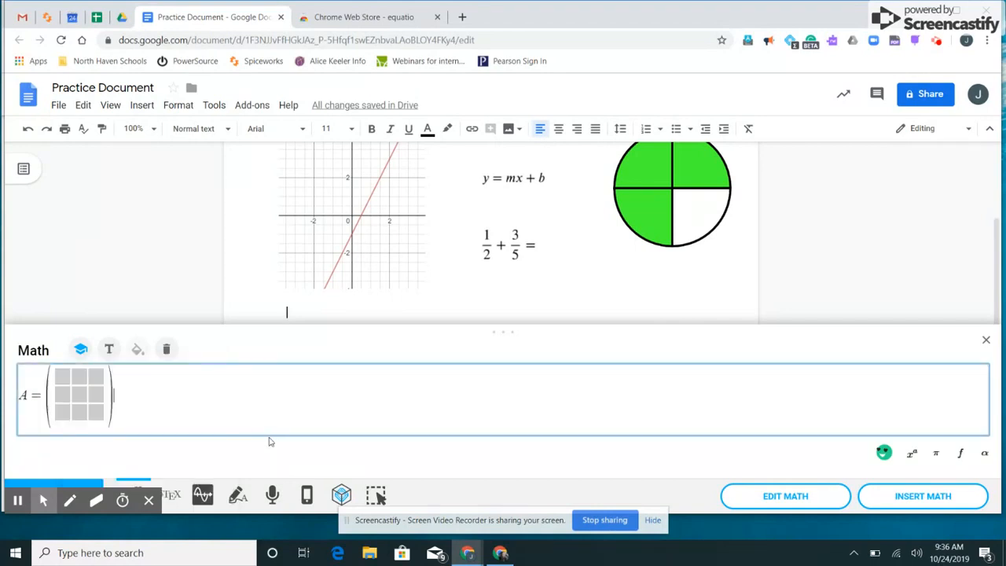
pyautogui.press('BackSpace')
pyautogui.press('BackSpace')
pyautogui.press('BackSpace')
pyautogui.press('BackSpace')
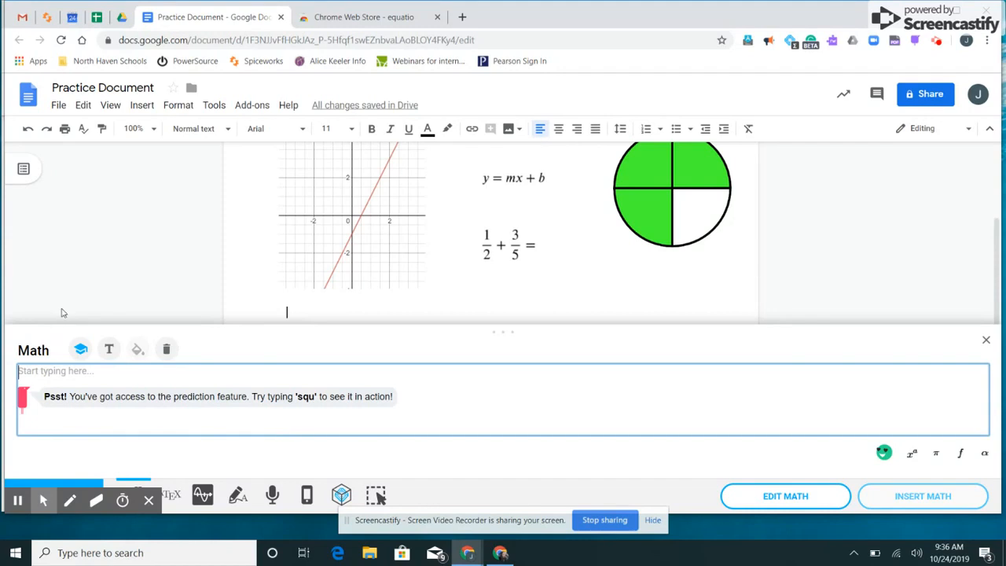
# - Graph y = 3x − 5 in the graph editor and insert the graph into the document
pyautogui.click(203, 497)
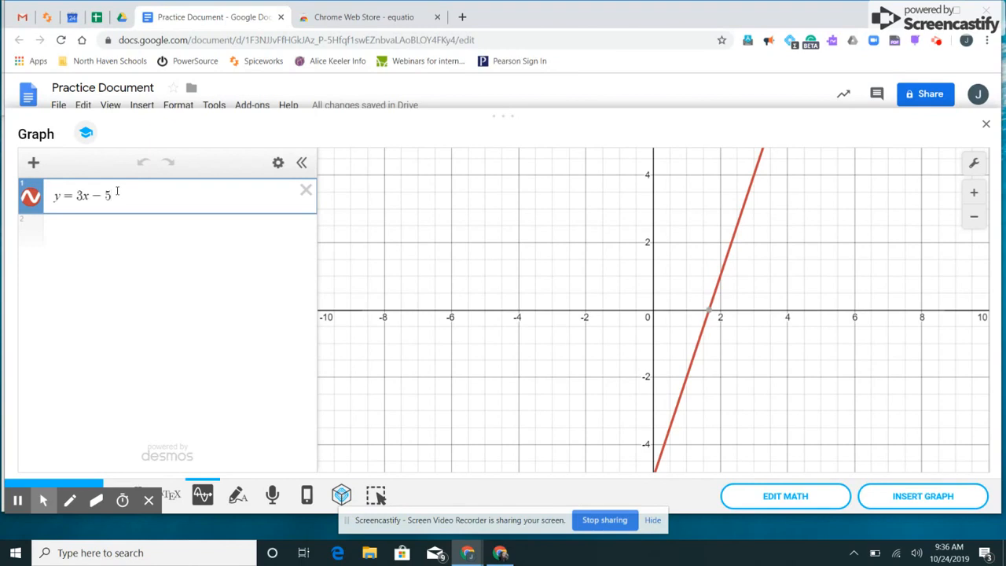
pyautogui.click(937, 506)
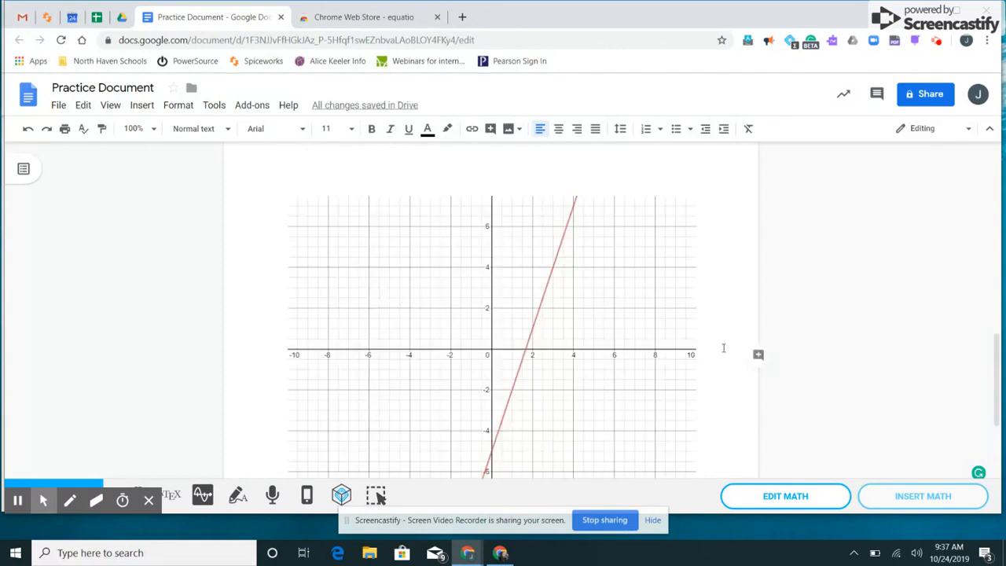
# - Set the inserted y = 3x − 5 graph image to Wrap text
pyautogui.scroll(-2, 723, 348)
pyautogui.scroll(1, 724, 349)
pyautogui.click(527, 305)
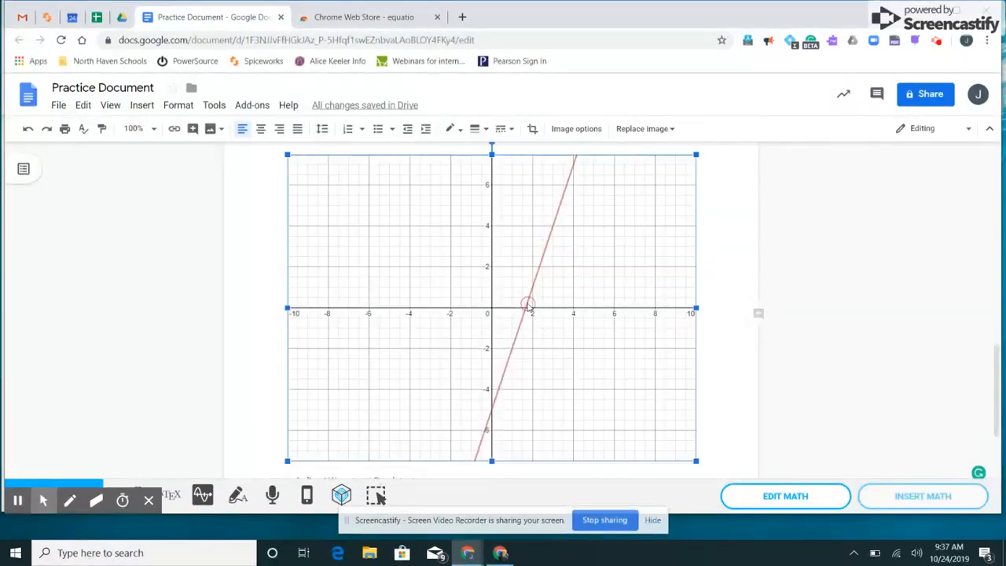
pyautogui.scroll(-1, 338, 428)
pyautogui.click(352, 424)
pyautogui.click(401, 314)
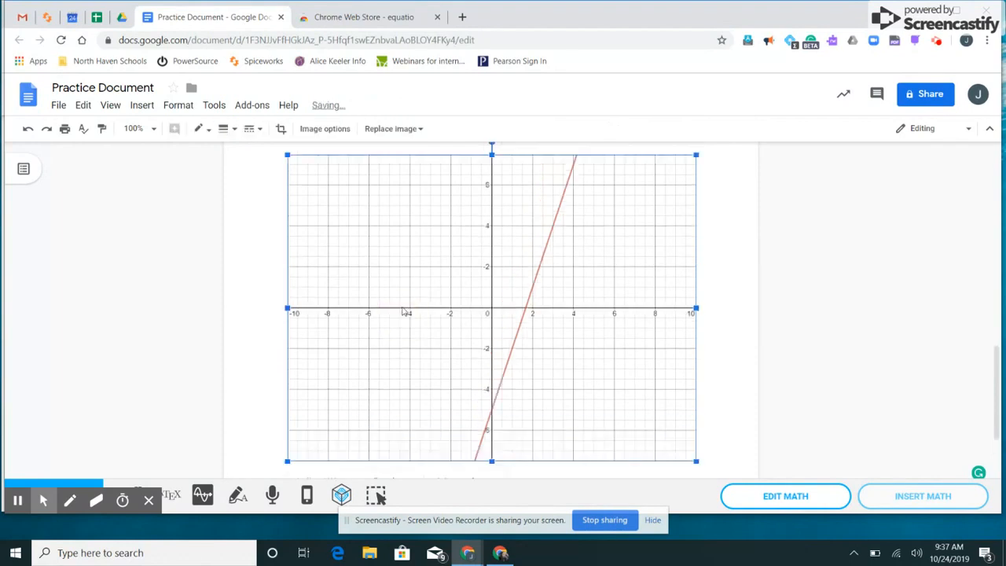
pyautogui.scroll(1, 402, 313)
pyautogui.scroll(-1, 402, 312)
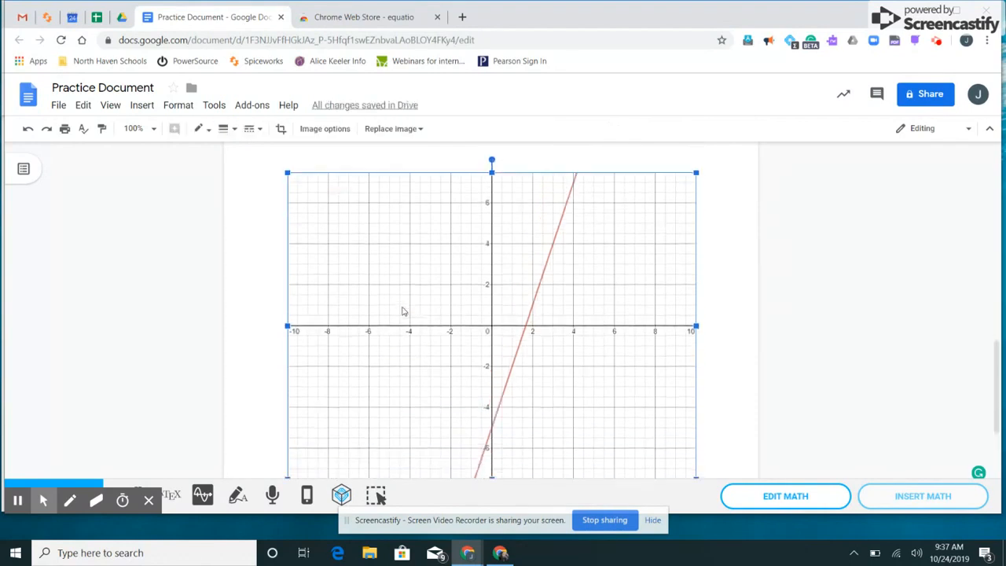
# - Crop the new graph to about −3.5 to 4.8 on the x-axis and 2.8 to −4.3 on the y-axis
pyautogui.click(284, 131)
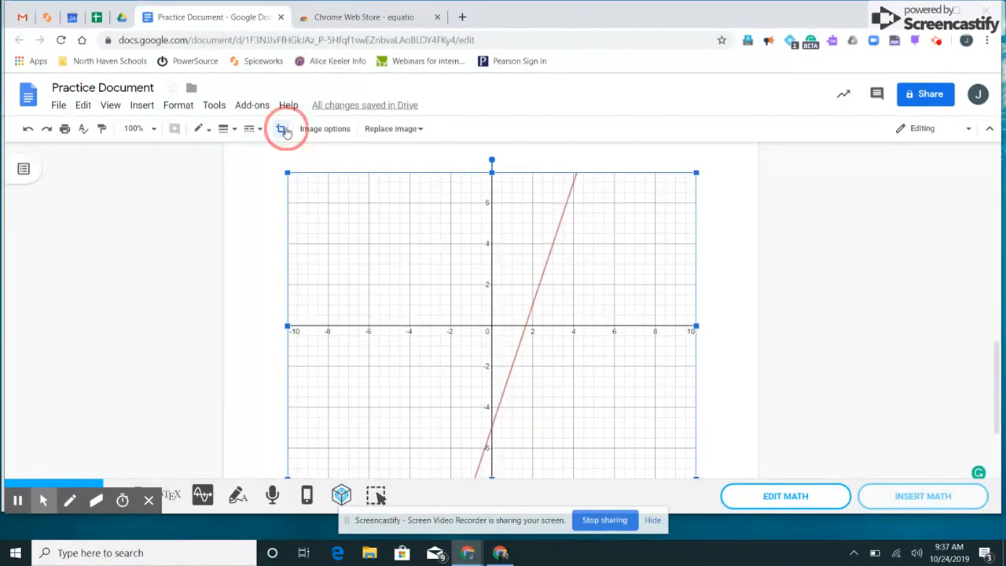
pyautogui.moveTo(289, 174); pyautogui.dragTo(422, 270)
pyautogui.scroll(-3, 431, 270)
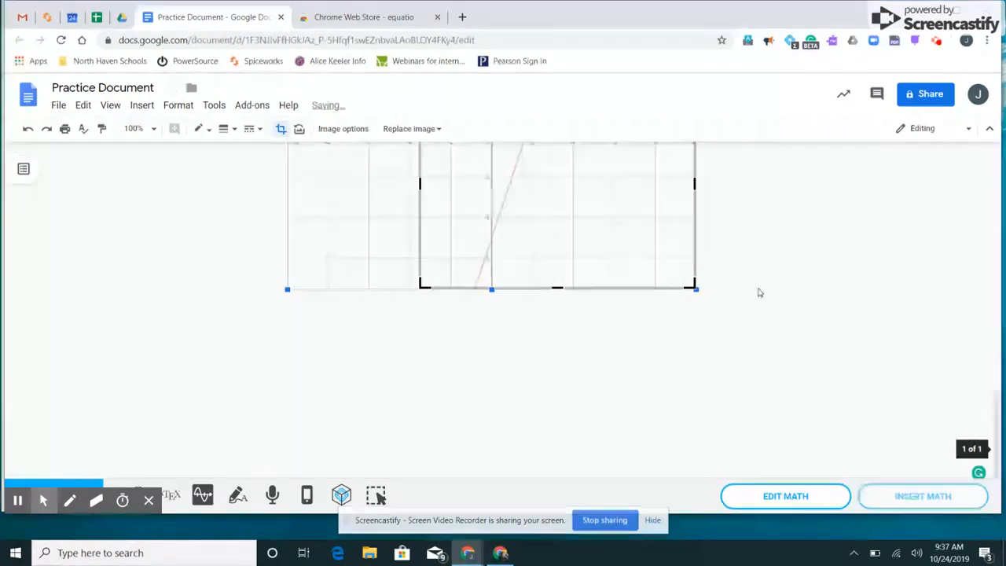
pyautogui.scroll(2, 776, 328)
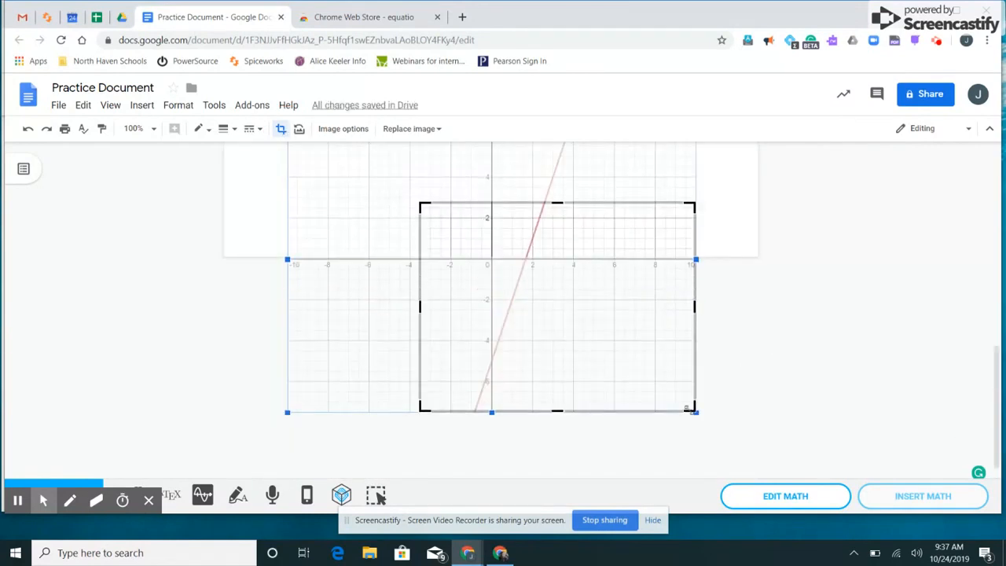
pyautogui.click(603, 354)
pyautogui.moveTo(603, 356); pyautogui.dragTo(590, 346)
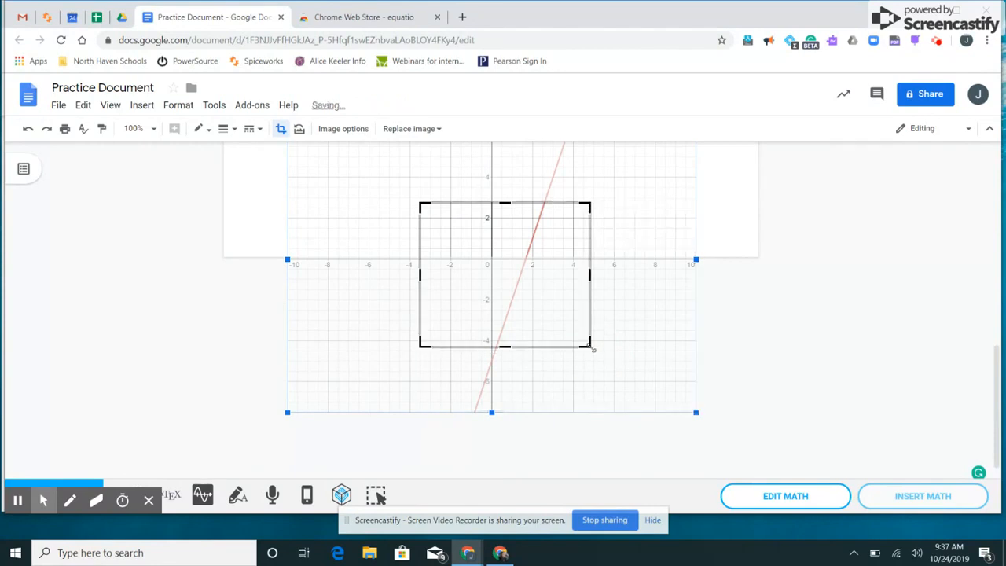
pyautogui.click(795, 306)
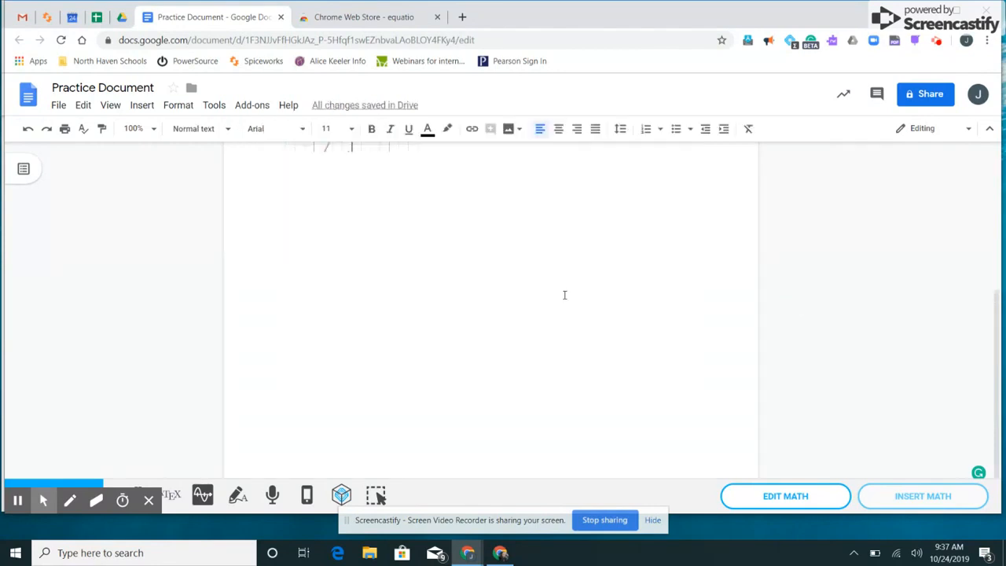
# - Move the cropped graph up the page to sit just below the first graph
pyautogui.scroll(-5, 565, 295)
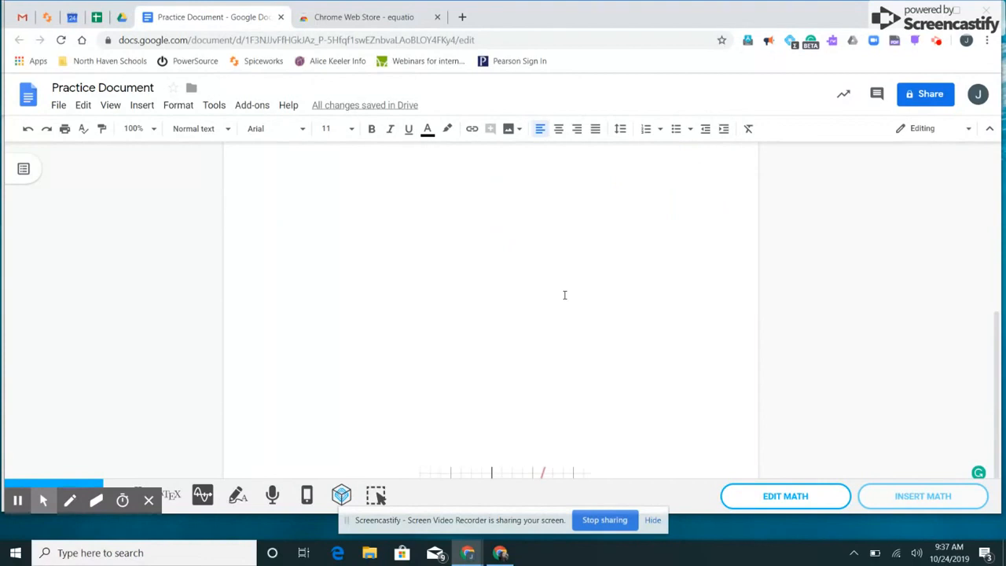
pyautogui.moveTo(508, 464); pyautogui.dragTo(348, 175)
pyautogui.scroll(2, 266, 354)
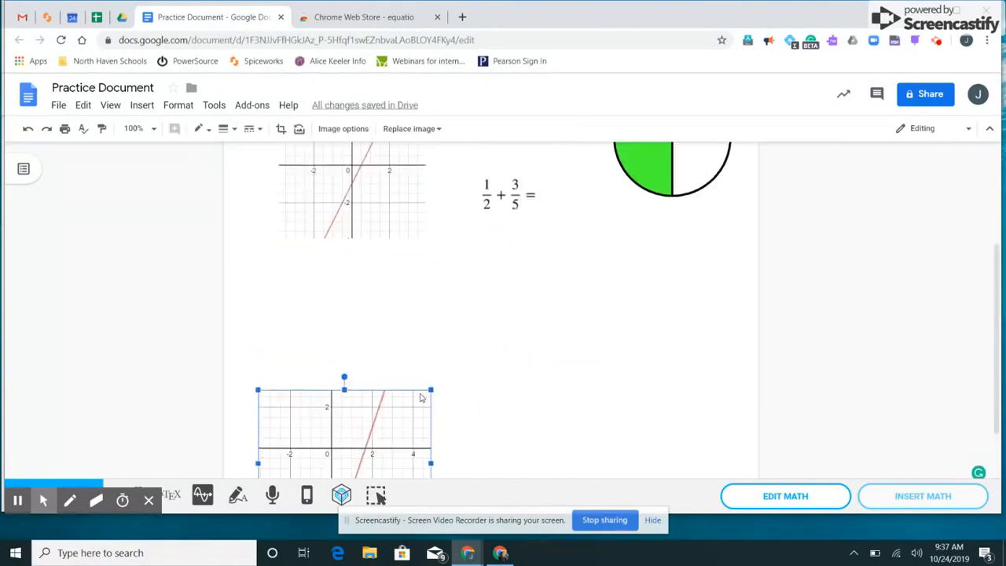
pyautogui.click(449, 377)
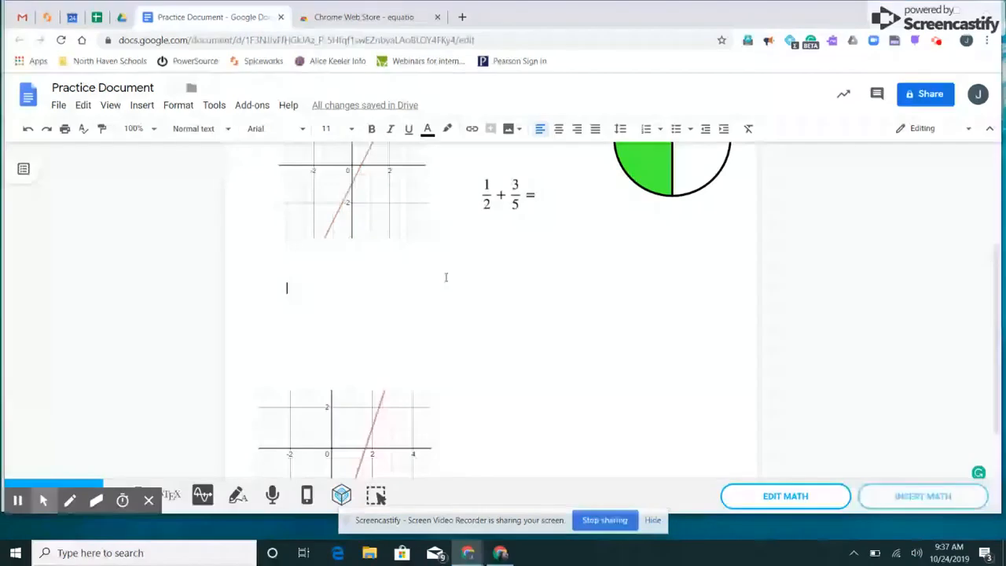
pyautogui.hotkey('ctrl', 'z')
pyautogui.scroll(1, 537, 260)
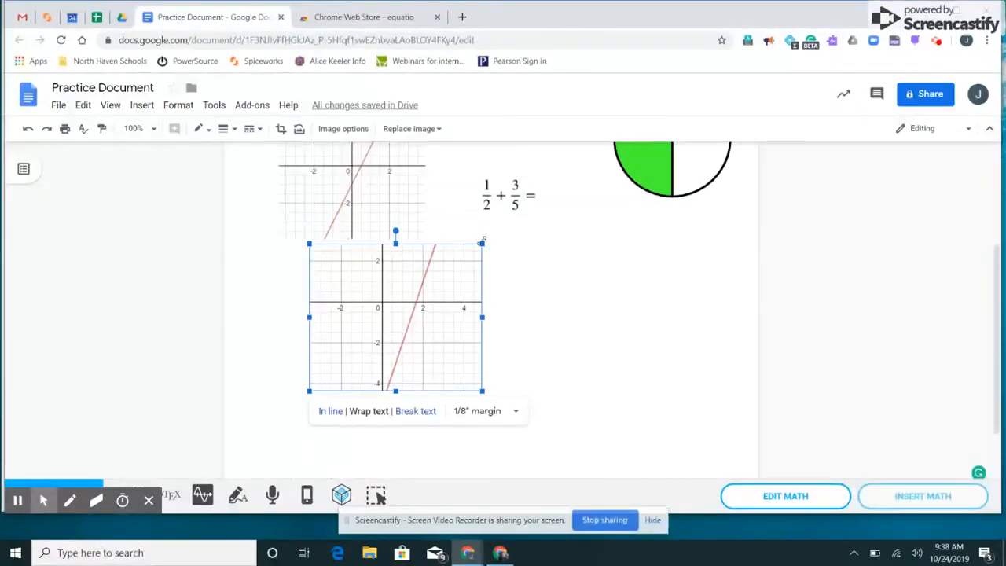
# - Shrink the cropped graph to about the first graph's width and align it directly beneath that graph
pyautogui.moveTo(484, 241); pyautogui.dragTo(451, 270)
pyautogui.moveTo(427, 325); pyautogui.dragTo(381, 311)
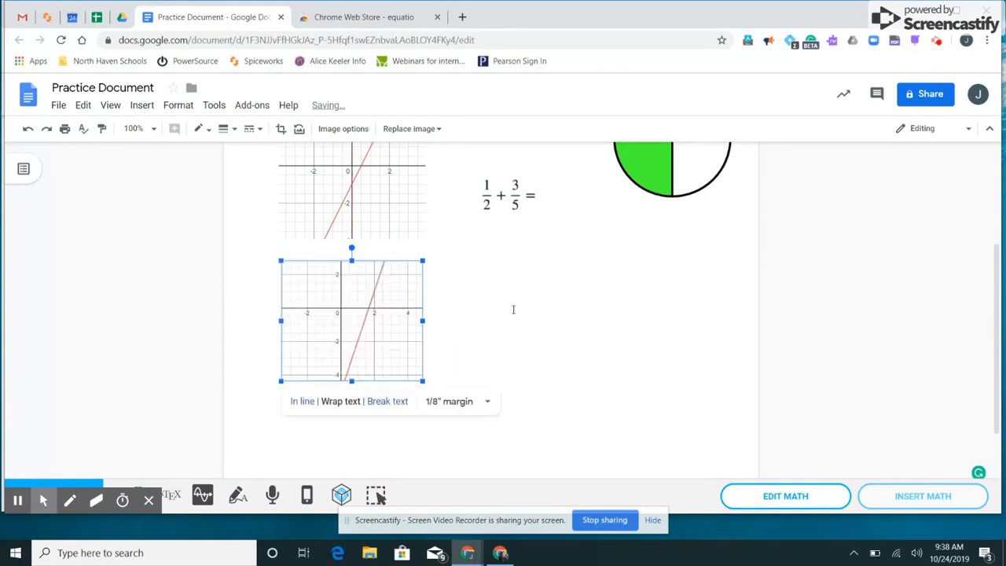
pyautogui.click(586, 339)
pyautogui.scroll(1, 741, 319)
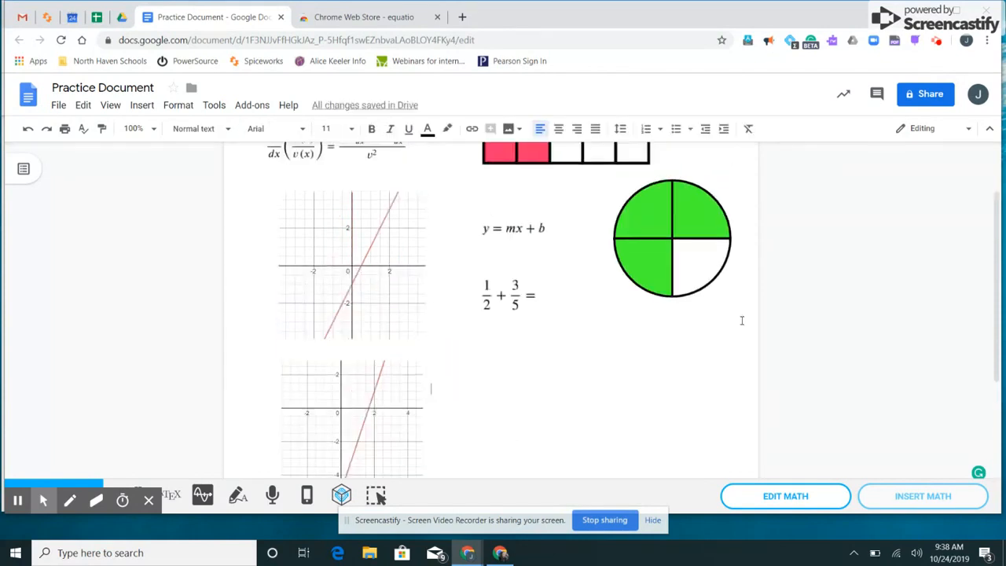
pyautogui.scroll(1, 742, 320)
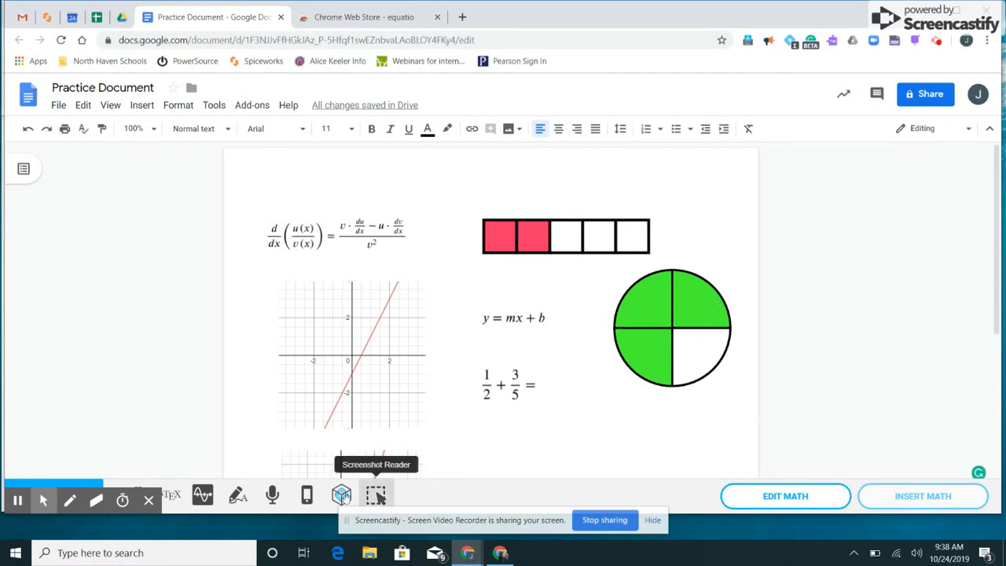
# - Open an EquatIO mathspace for the practice document and close the Chrome Web Store tab
pyautogui.click(342, 494)
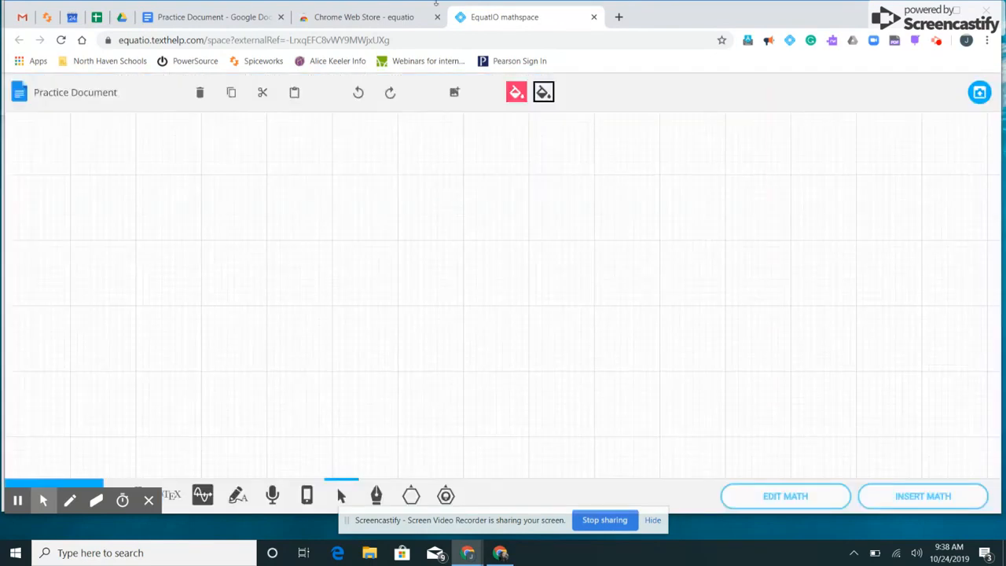
pyautogui.click(437, 17)
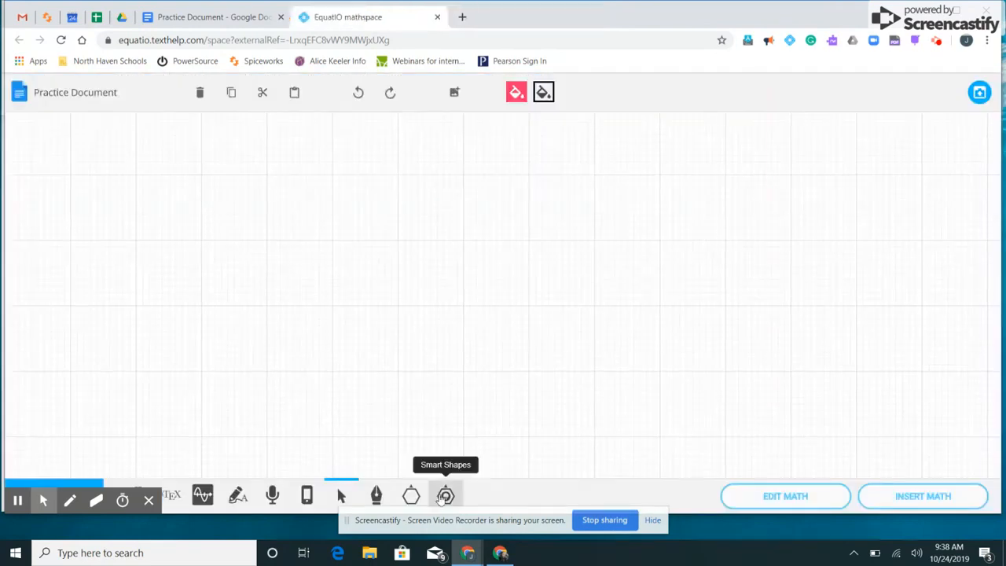
# - Browse the mathspace's full shape list, from basic shapes and coins to base 10 blocks and fraction bars
pyautogui.click(411, 497)
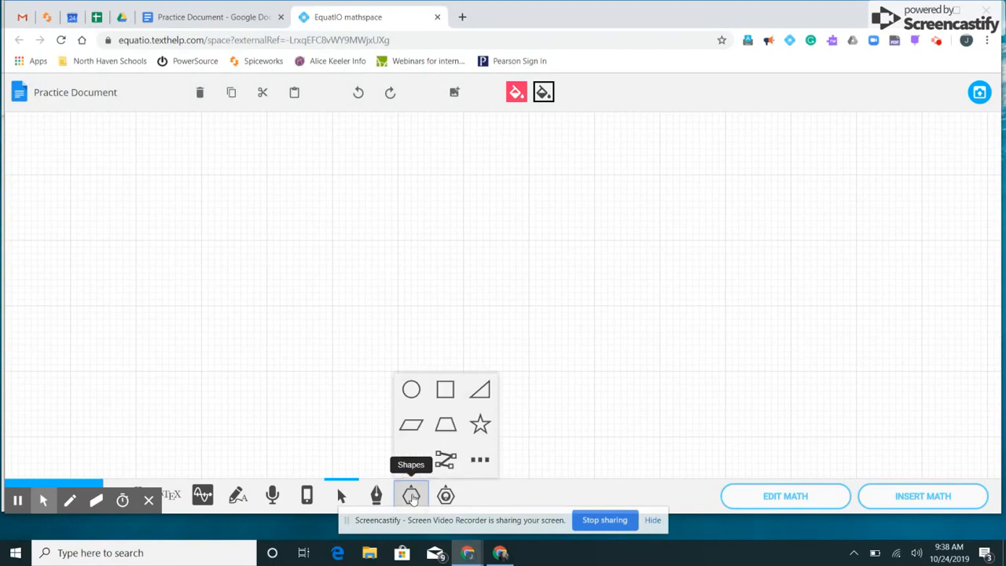
pyautogui.click(481, 465)
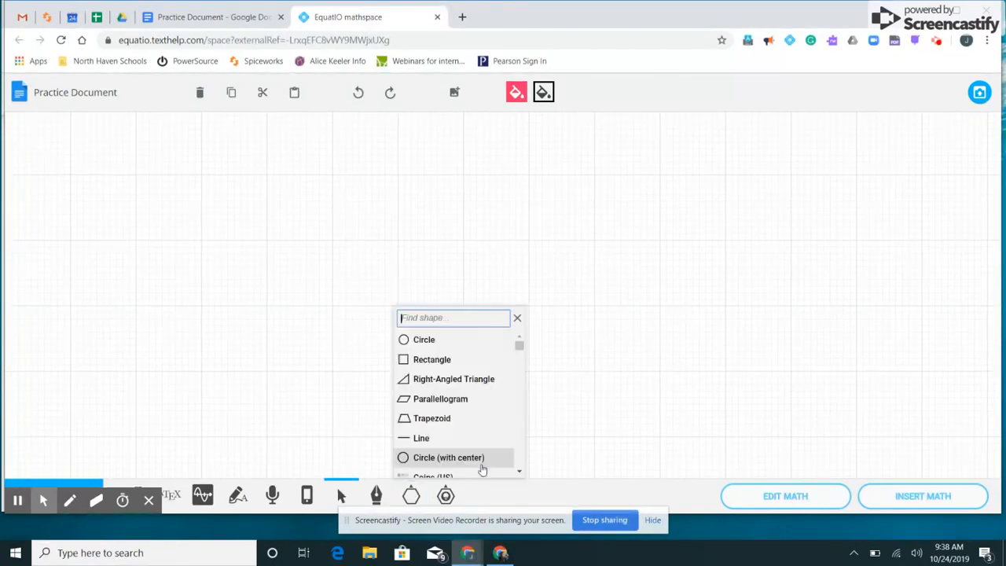
pyautogui.scroll(-5, 458, 423)
pyautogui.scroll(-10, 459, 422)
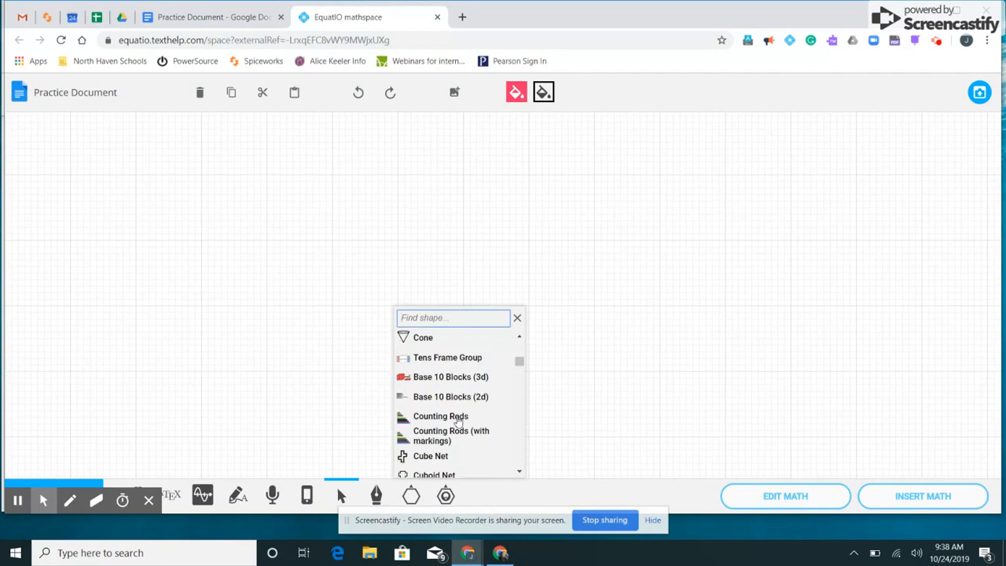
pyautogui.scroll(-10, 458, 422)
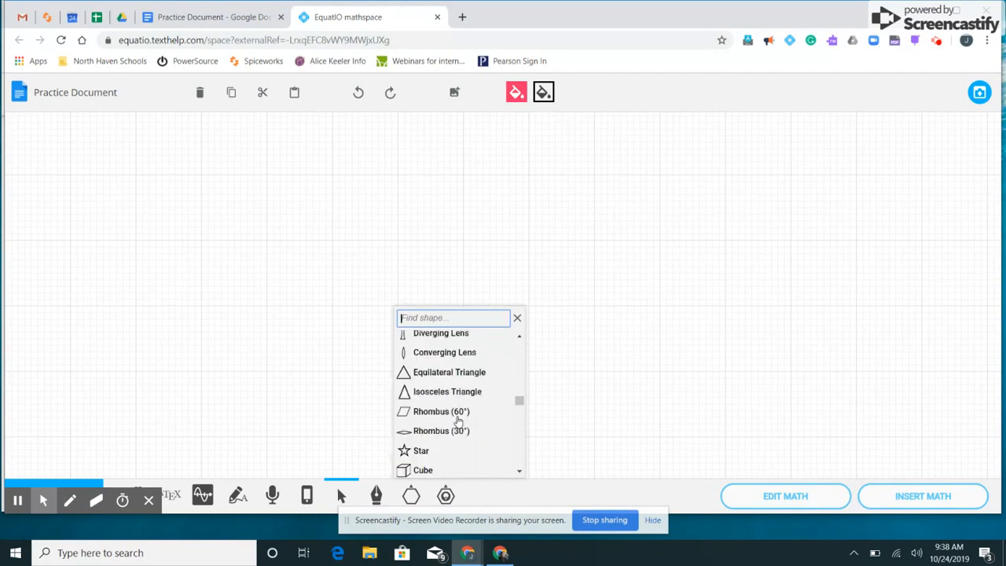
pyautogui.scroll(10, 459, 422)
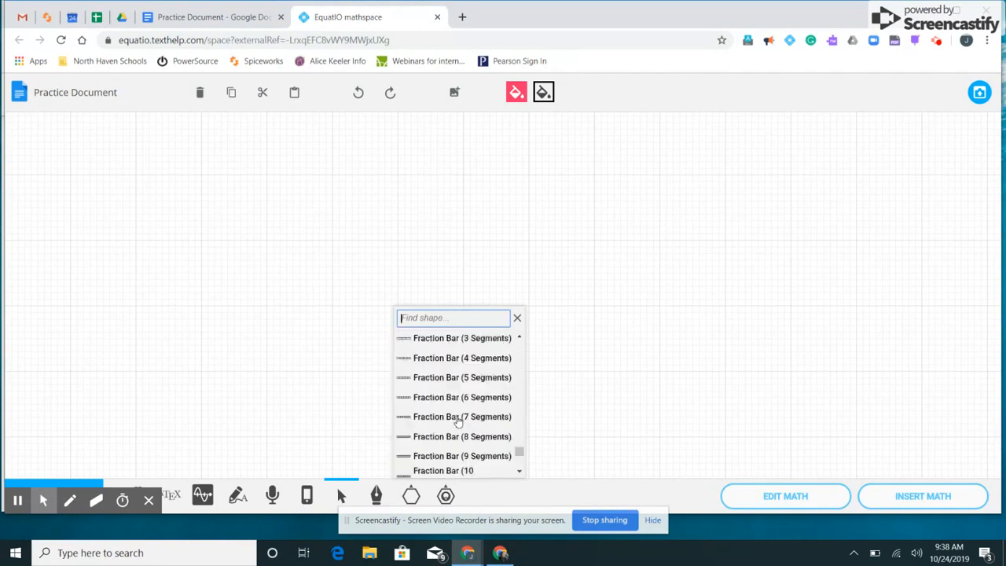
pyautogui.scroll(10, 458, 422)
pyautogui.scroll(5, 458, 416)
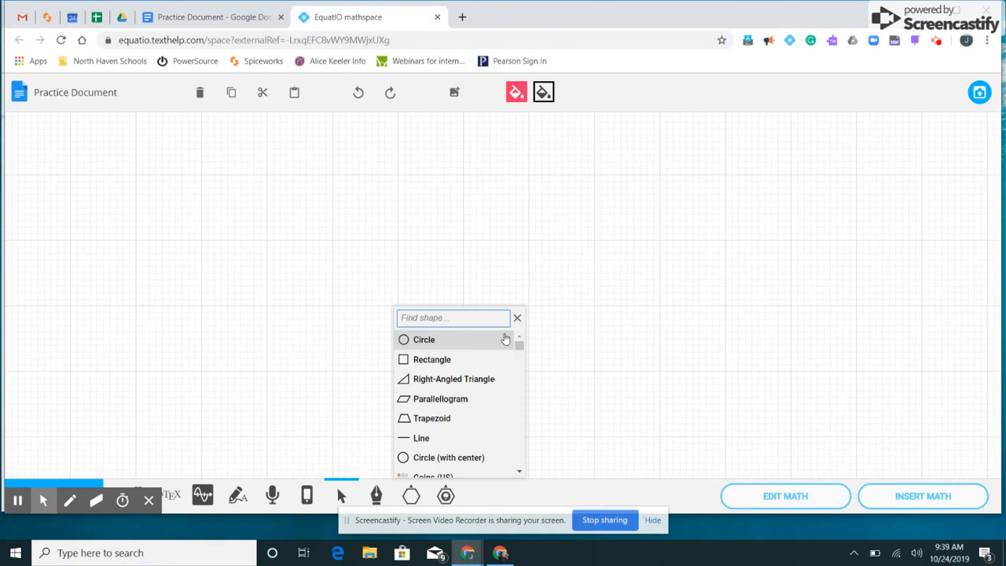
pyautogui.scroll(-1, 493, 388)
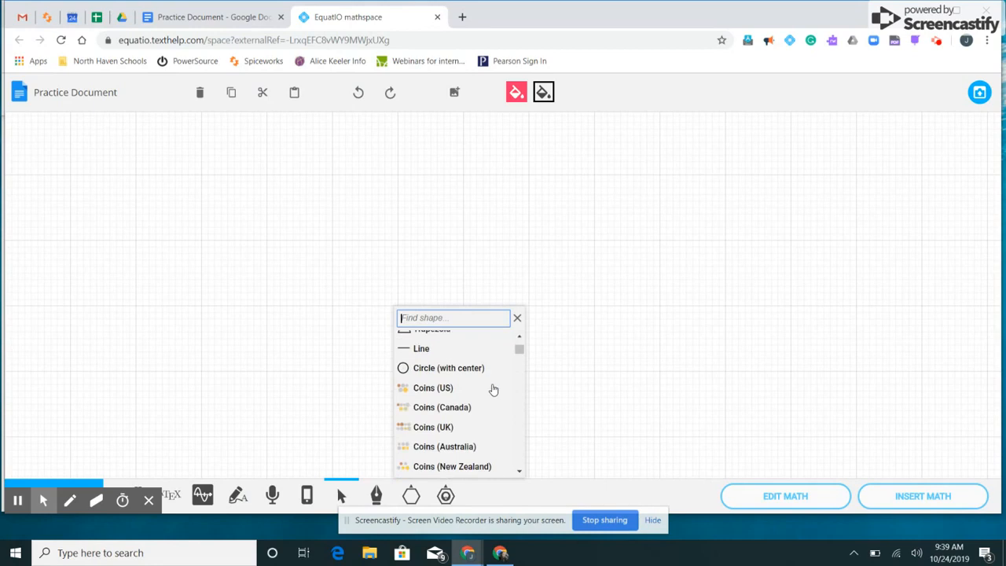
pyautogui.click(517, 321)
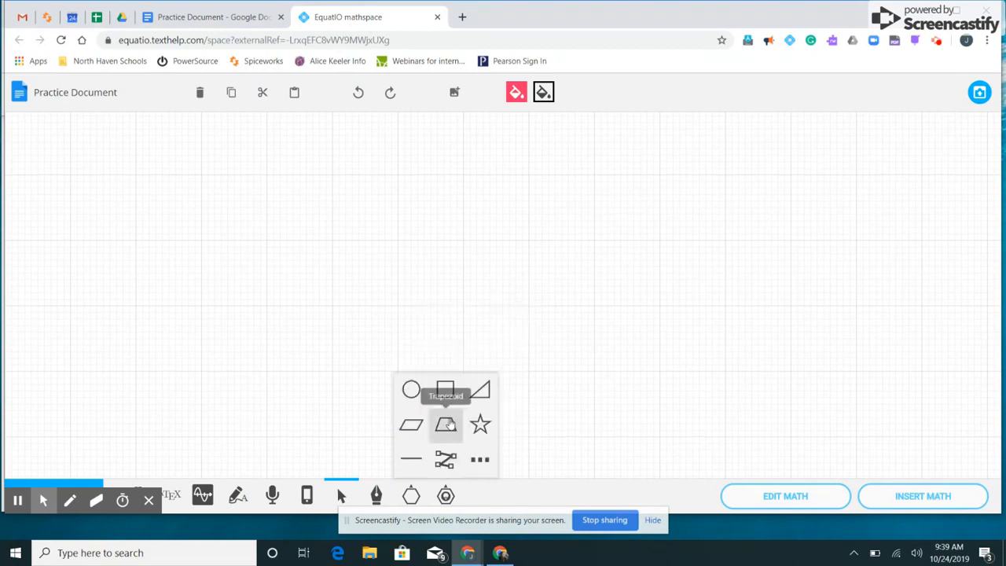
# - Place a fraction circle smart shape about three large grid squares wide near the middle of the canvas
pyautogui.click(446, 494)
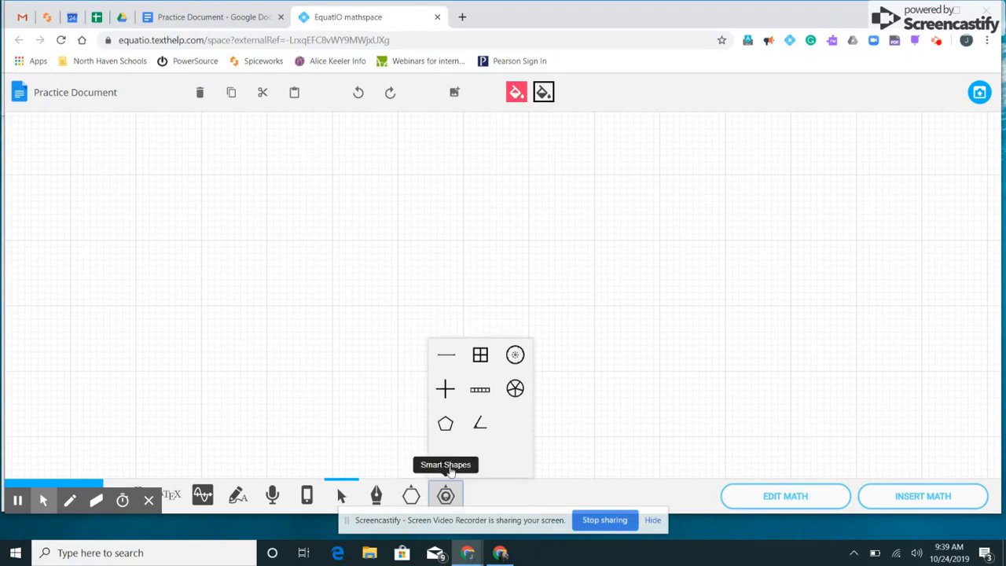
pyautogui.click(522, 391)
pyautogui.moveTo(367, 175); pyautogui.dragTo(608, 369)
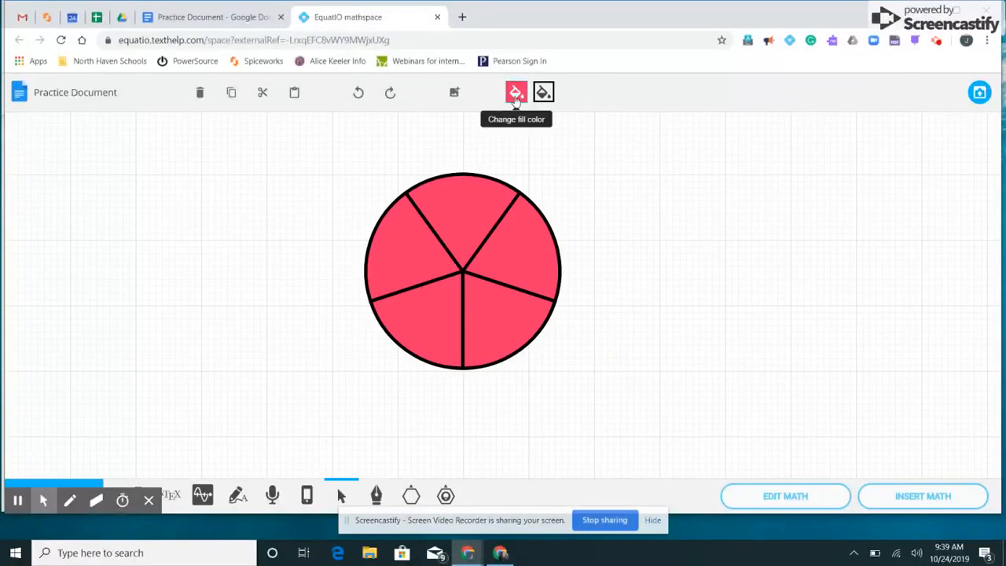
# - Set the fraction circle to 7 segments with 5 of them shaded
pyautogui.click(463, 278)
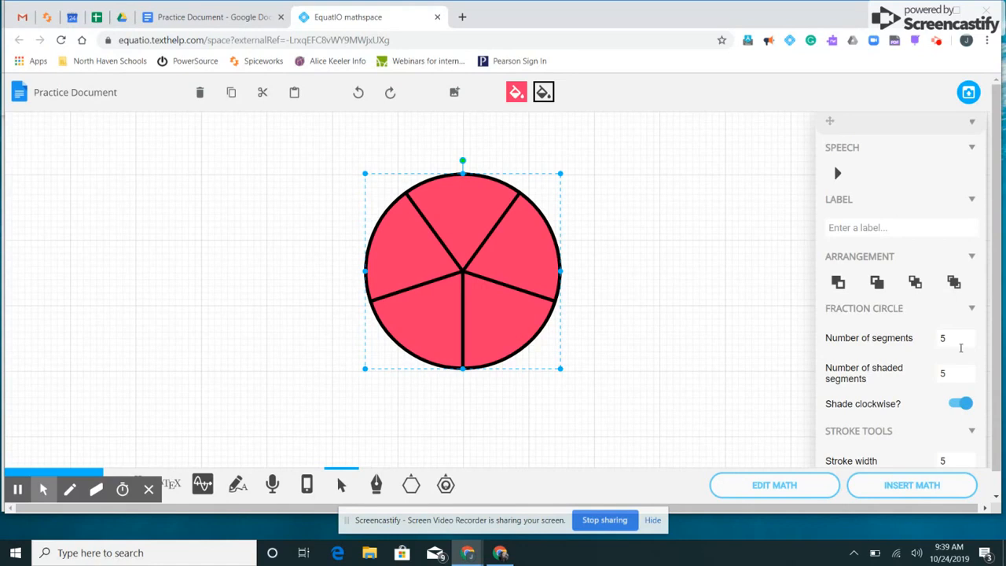
pyautogui.click(963, 335)
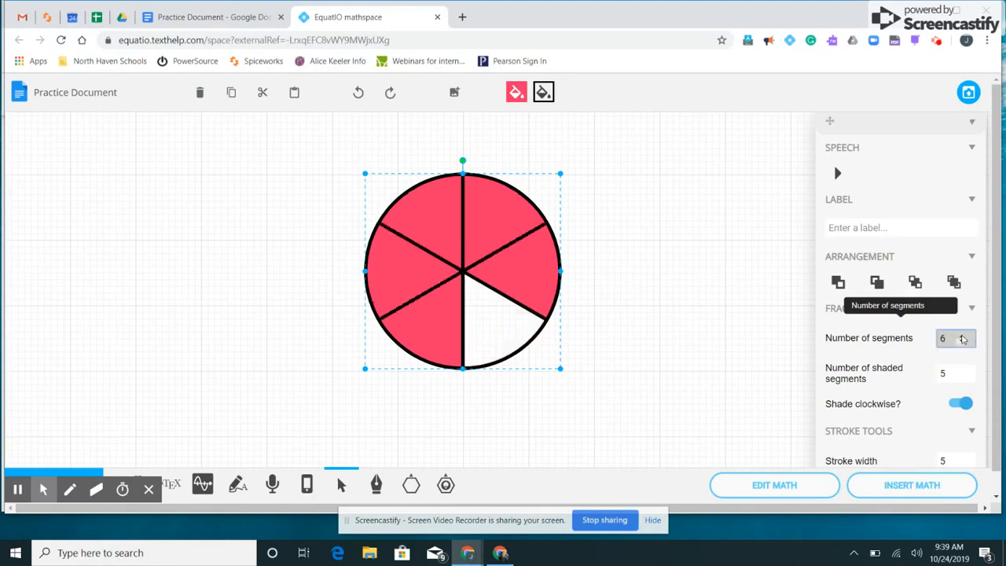
pyautogui.click(963, 335)
pyautogui.click(967, 378)
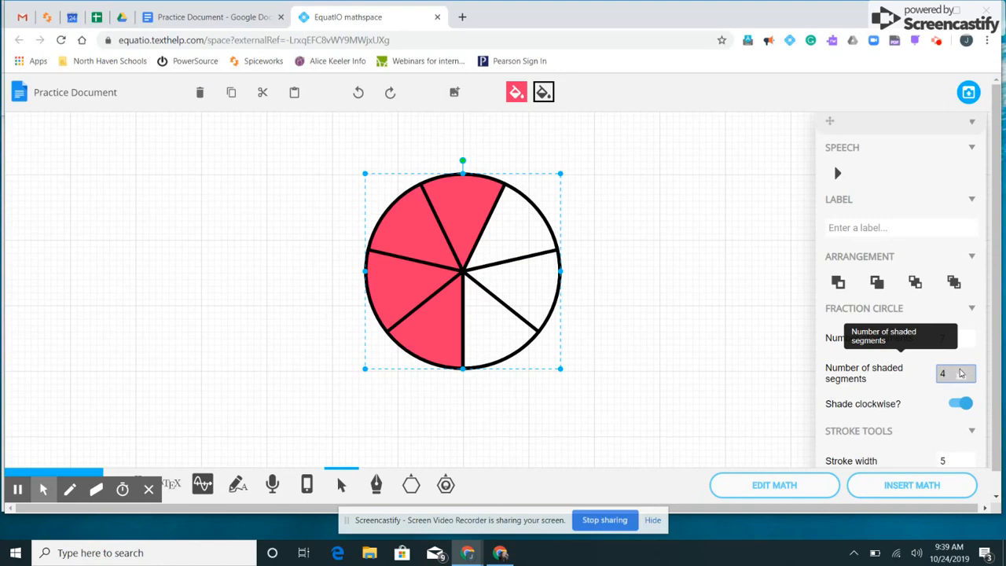
pyautogui.click(961, 371)
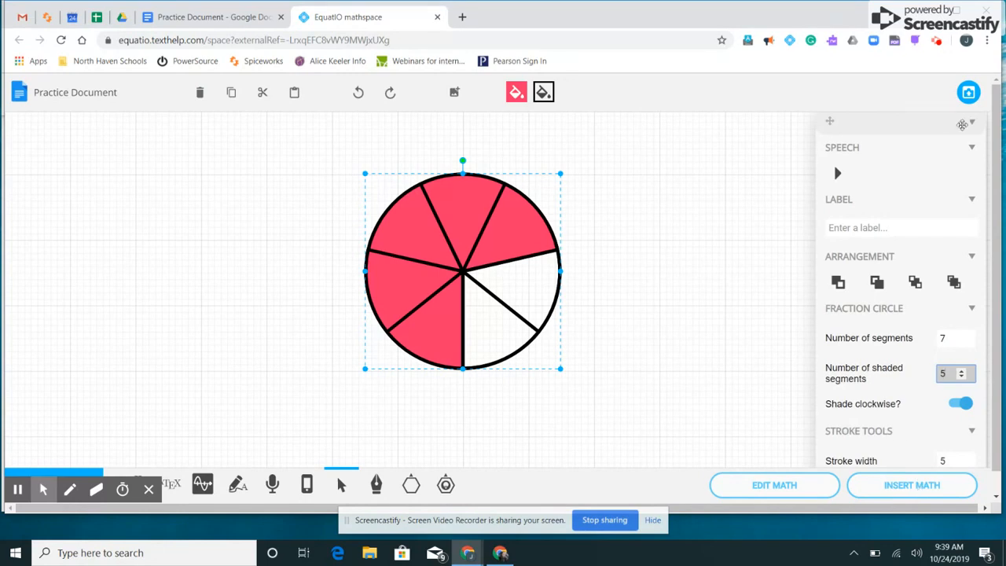
# - Insert the fraction circle from the mathspace into the practice document and set its image to Wrap text
pyautogui.click(969, 97)
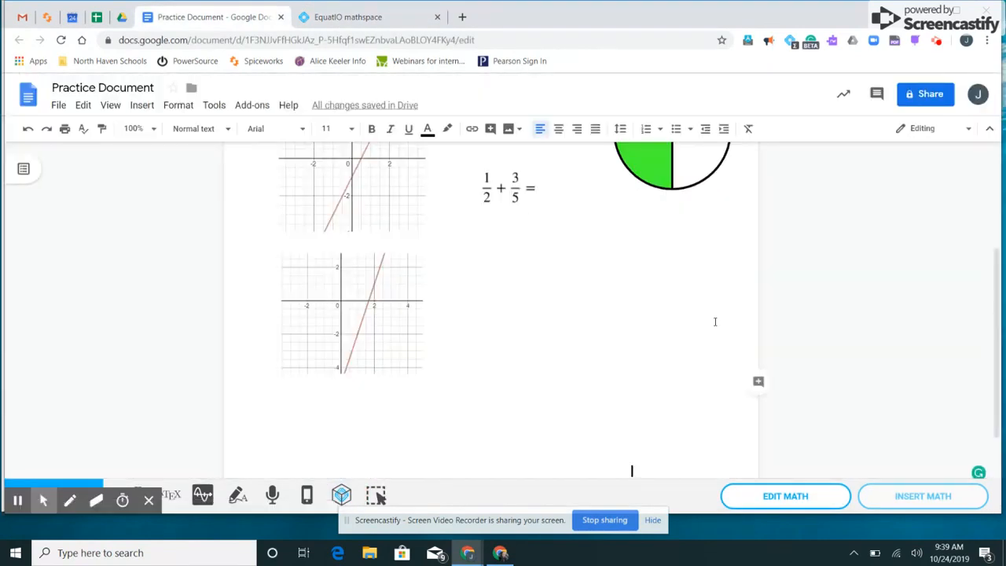
pyautogui.click(584, 317)
pyautogui.scroll(-2, 674, 336)
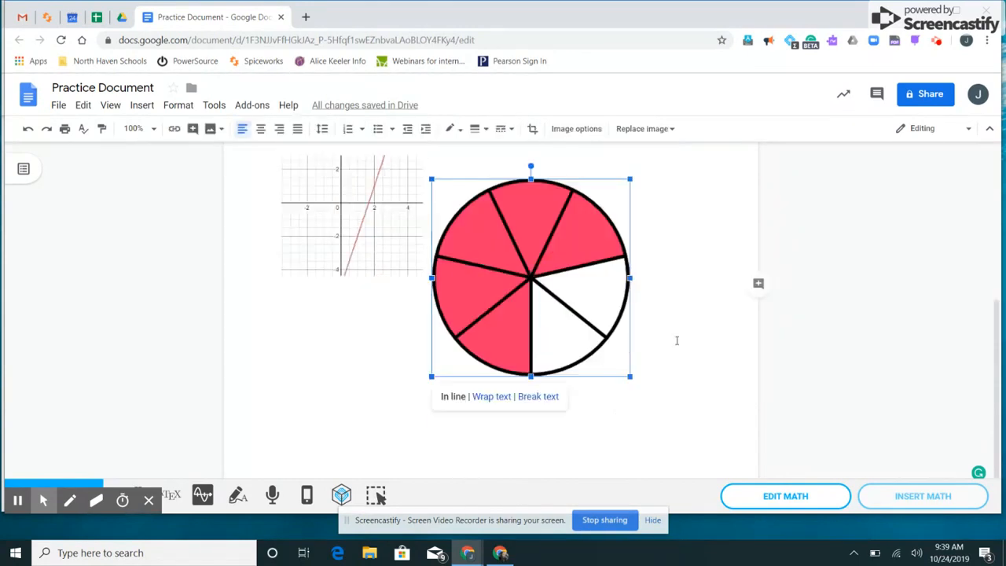
pyautogui.click(491, 399)
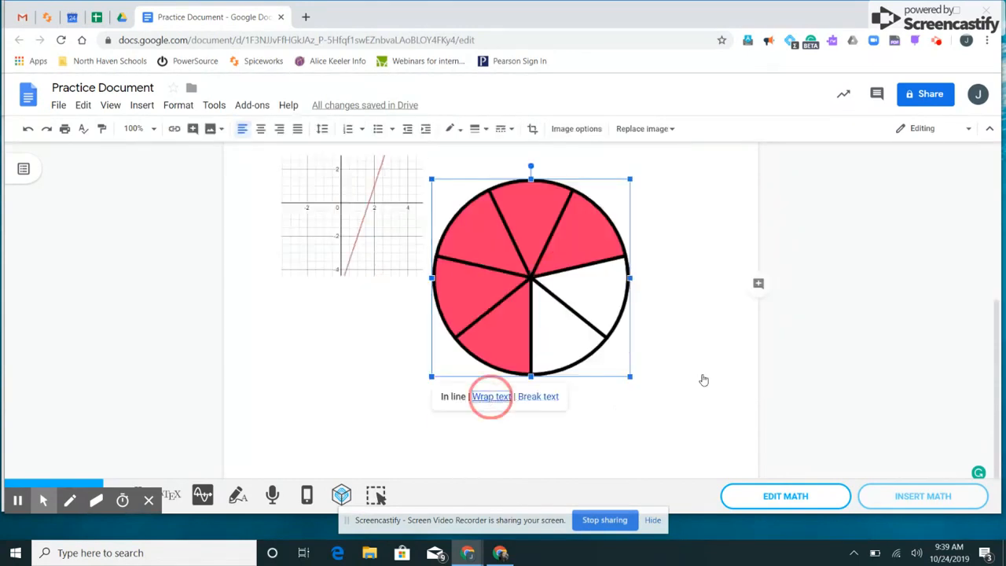
# - Shrink the fraction circle to about two thirds of its size and place it below the 1/2 + 3/5 equation, beside the lower graph
pyautogui.scroll(2, 703, 375)
pyautogui.moveTo(518, 375); pyautogui.dragTo(593, 338)
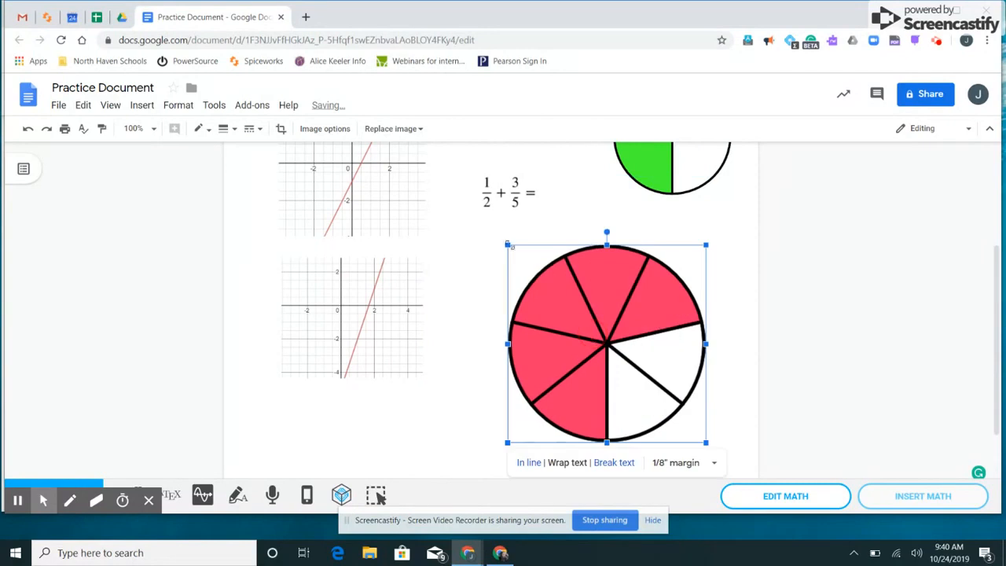
pyautogui.moveTo(508, 245); pyautogui.dragTo(575, 292)
pyautogui.moveTo(645, 343); pyautogui.dragTo(534, 282)
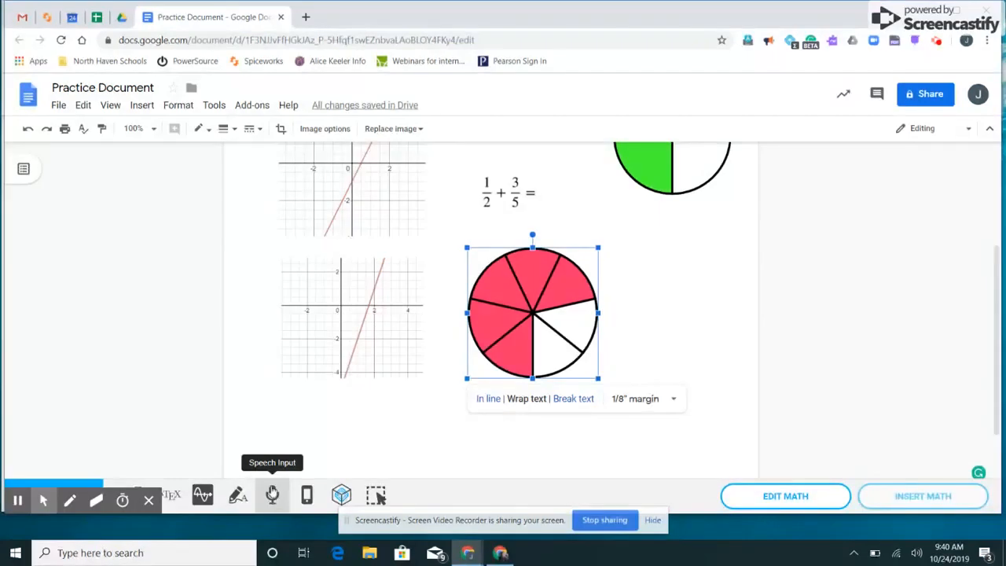
# - View EquatIO's Handwriting input area with its Math pane, and close it without writing anything
pyautogui.scroll(3, 250, 416)
pyautogui.scroll(-4, 250, 416)
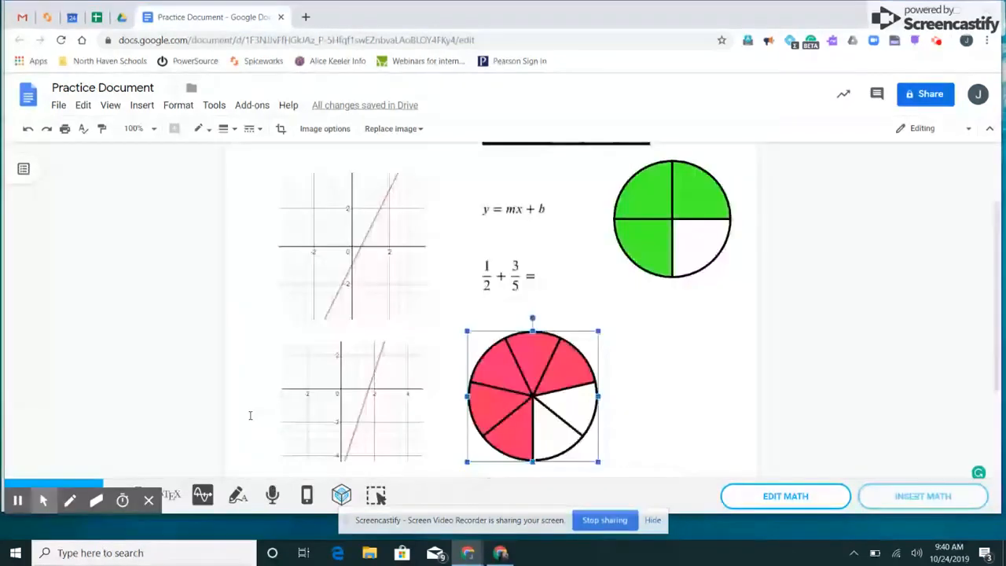
pyautogui.scroll(1, 250, 415)
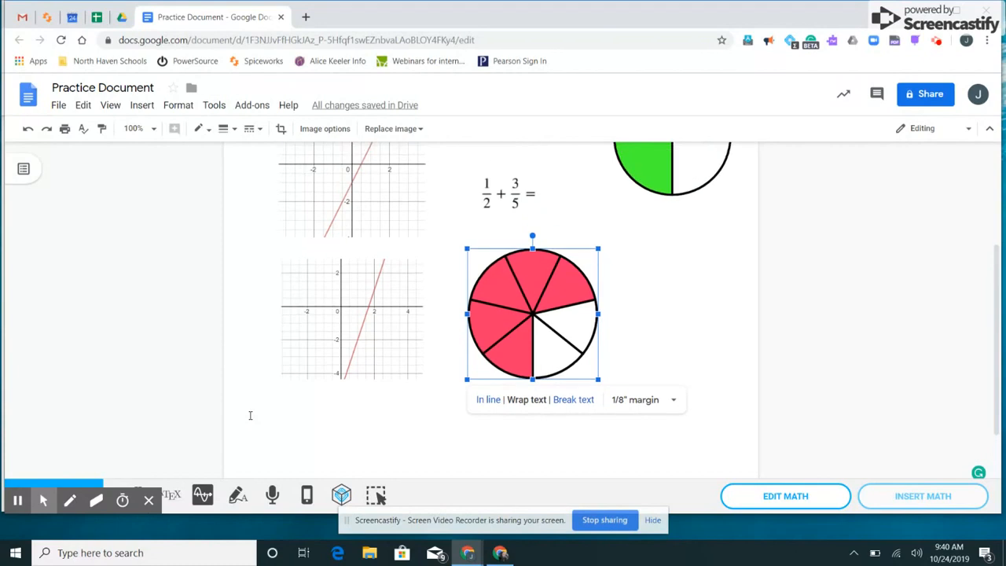
pyautogui.click(238, 502)
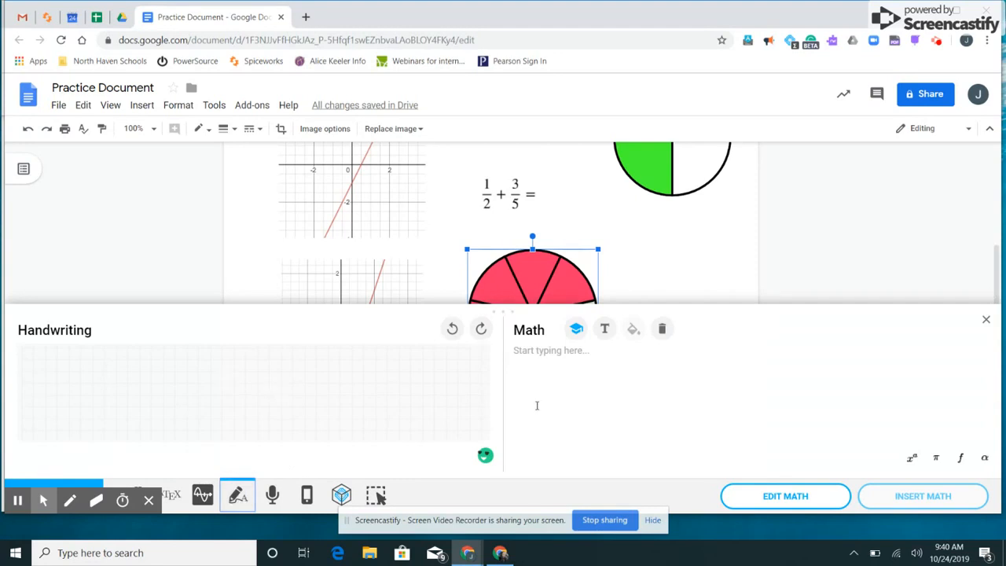
pyautogui.click(986, 320)
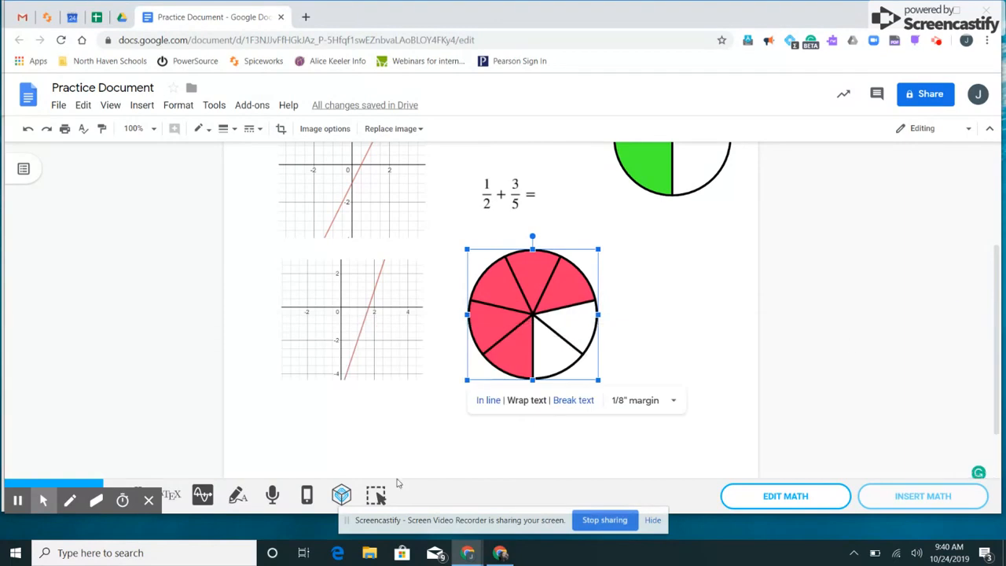
# - Have the Screenshot Reader read the 1/2 + 3/5 = equation aloud, and dismiss the capture
pyautogui.click(378, 497)
pyautogui.moveTo(464, 165); pyautogui.dragTo(557, 220)
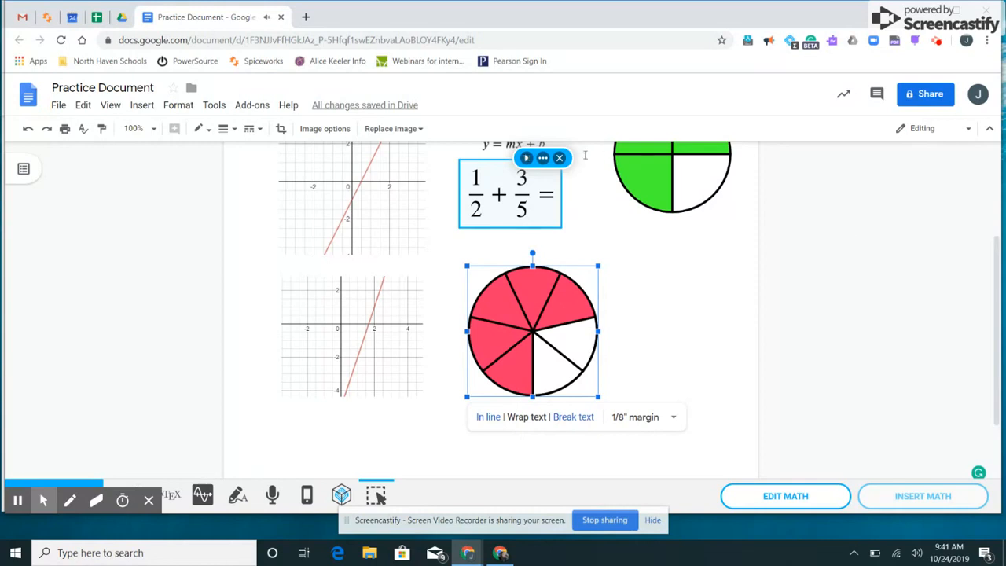
pyautogui.click(561, 158)
pyautogui.scroll(1, 838, 287)
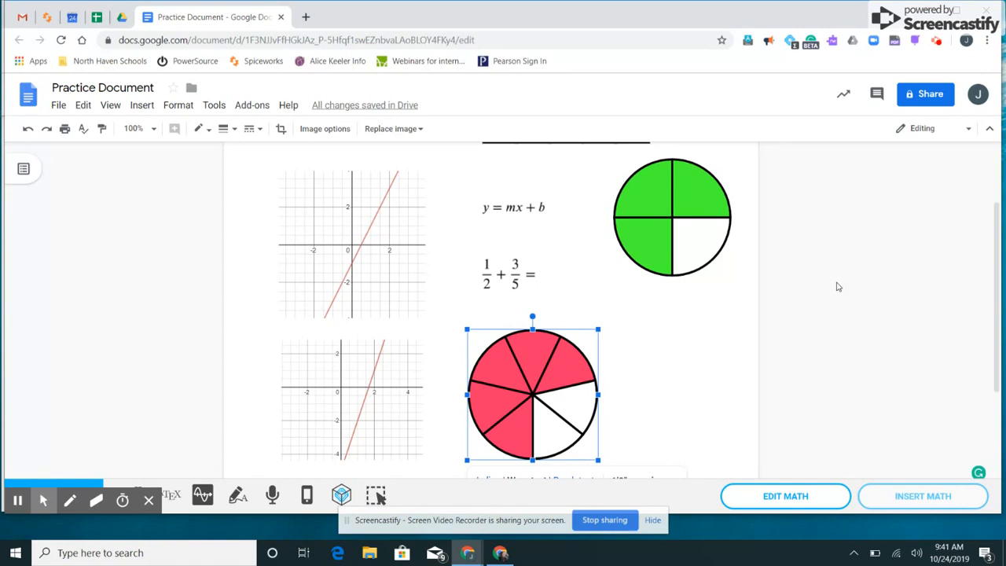
pyautogui.scroll(1, 837, 287)
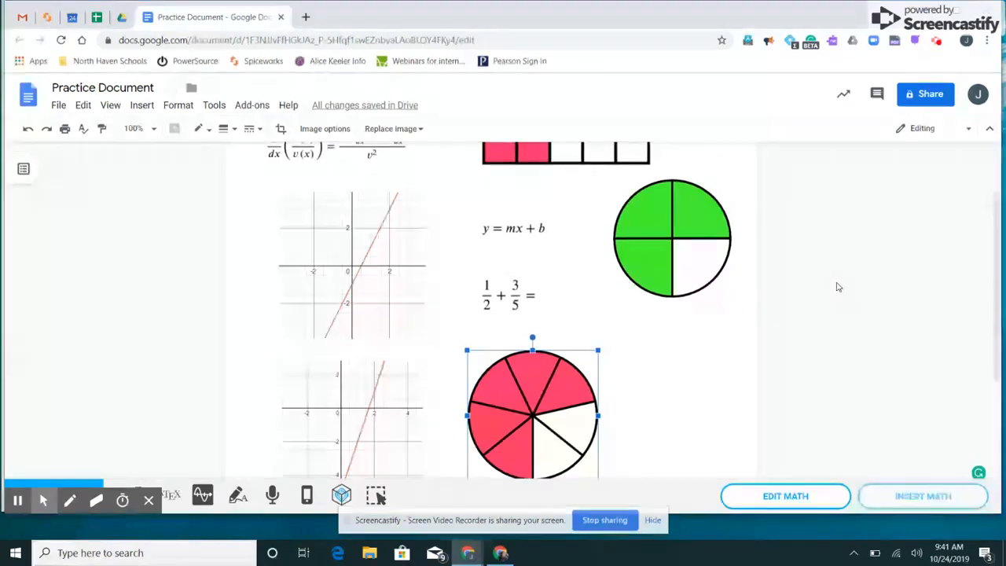